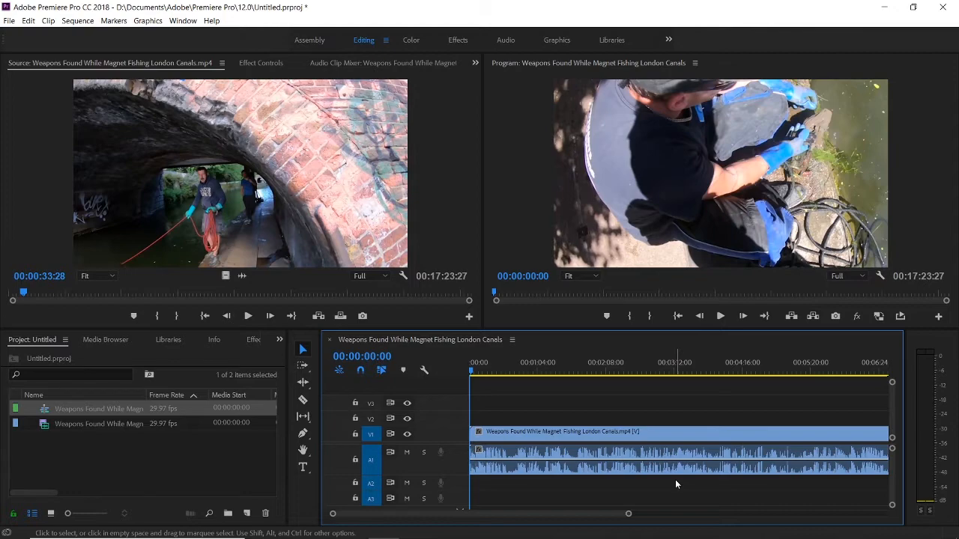
Maximize the Program Monitor and move the playhead to the frame at 00:00:03:25, where the gun is clearly visible.
key(grave)
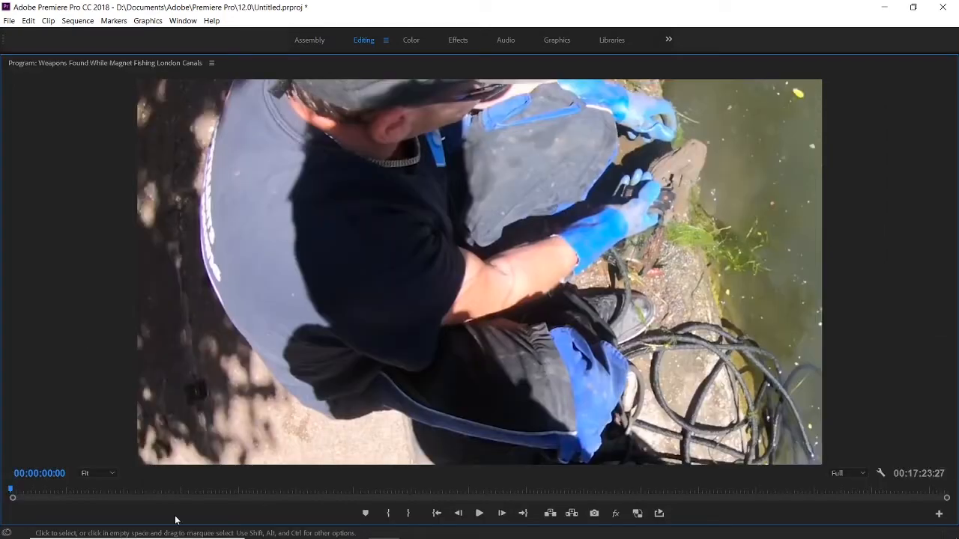
drag(12, 491, 13, 491)
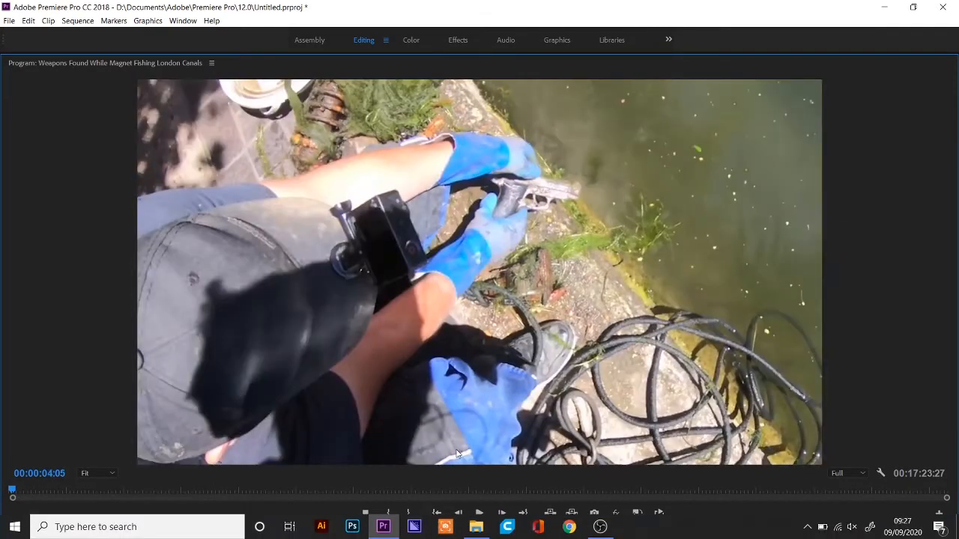
click(457, 514)
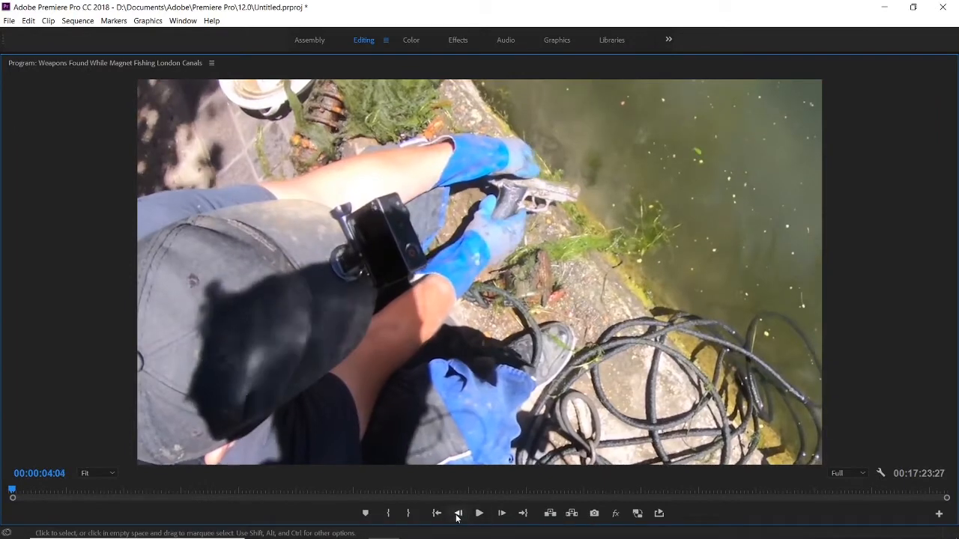
click(457, 514)
click(457, 513)
click(457, 513)
click(457, 514)
click(457, 514)
click(456, 514)
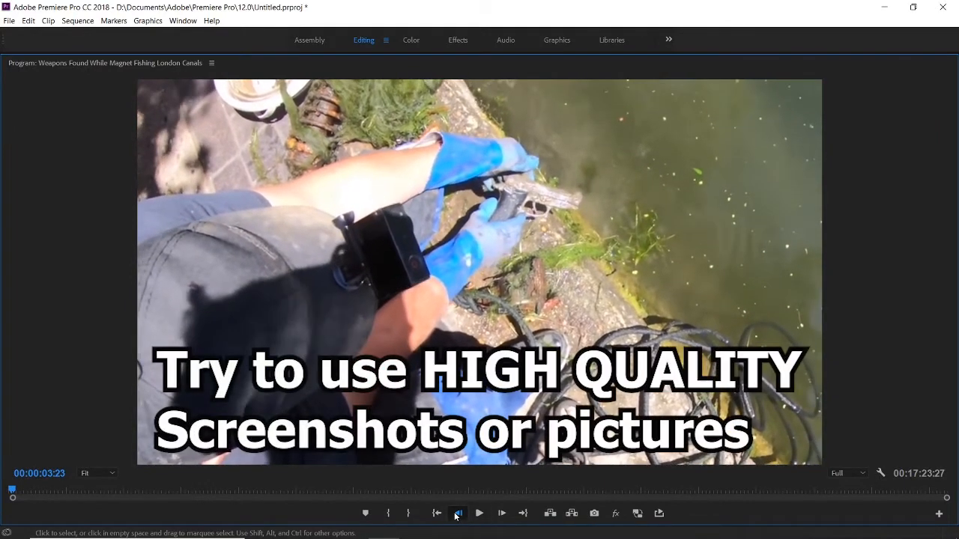
click(457, 513)
click(456, 514)
click(456, 514)
click(457, 513)
click(457, 514)
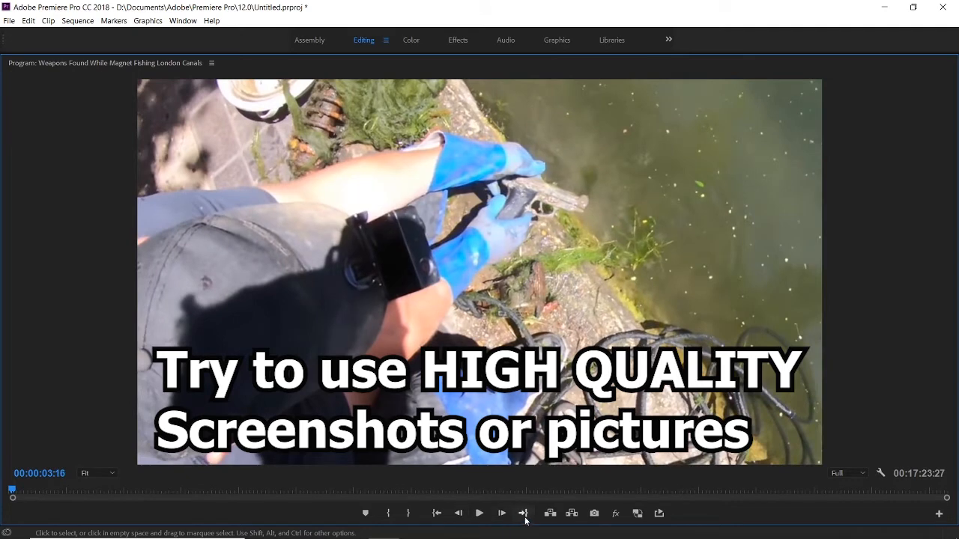
click(501, 514)
click(502, 514)
click(502, 514)
click(501, 514)
click(502, 514)
click(502, 513)
click(501, 514)
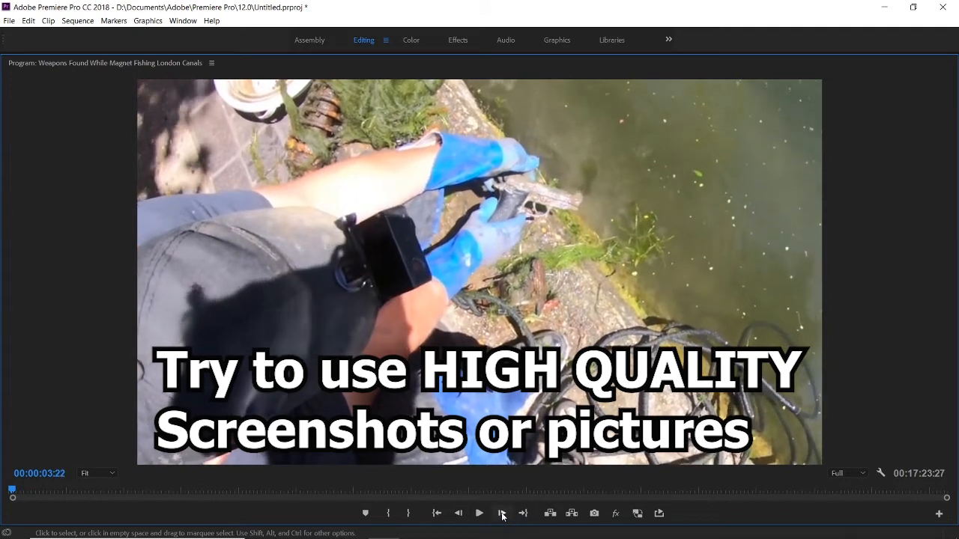
click(502, 514)
click(502, 514)
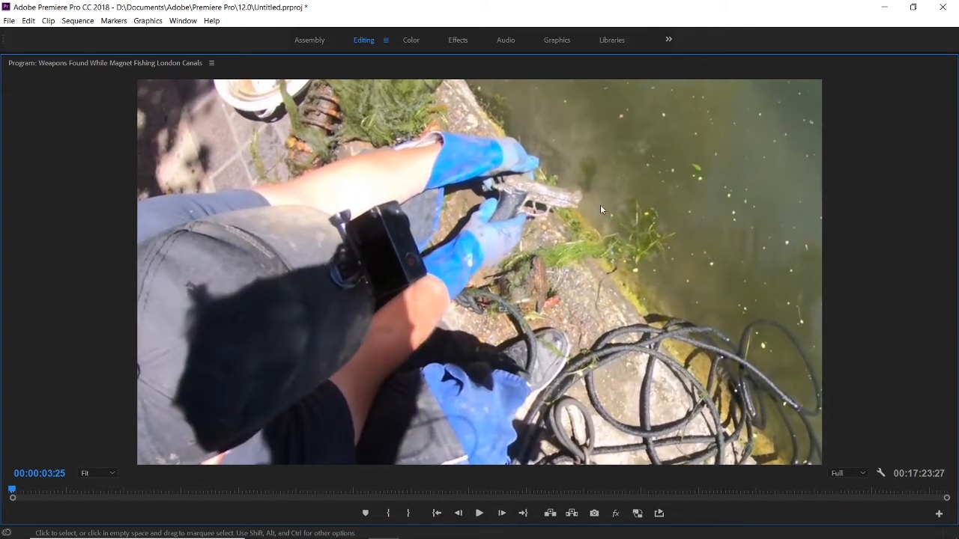
Export the current frame as a JPEG still named thumbnail to D:\DESKTOP, importing it into the project.
click(595, 514)
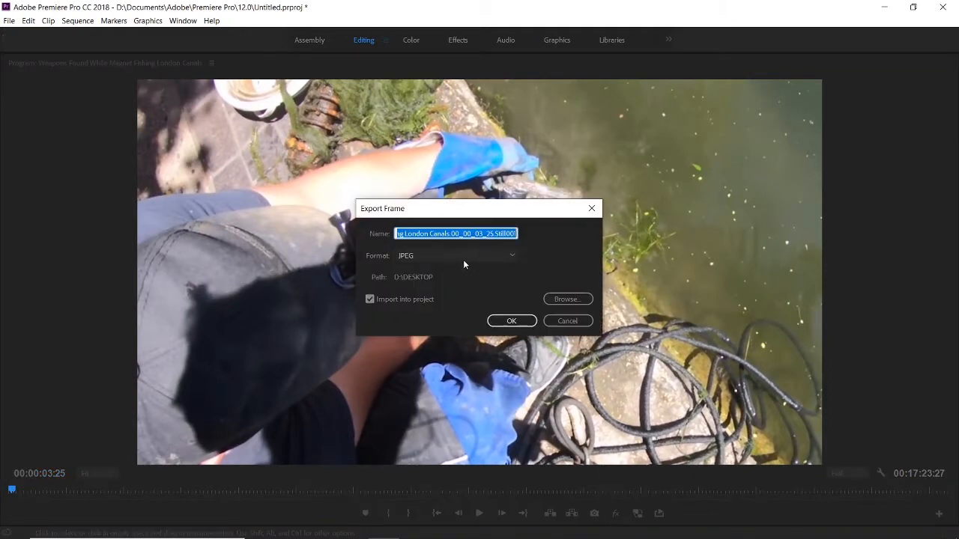
text(thu)
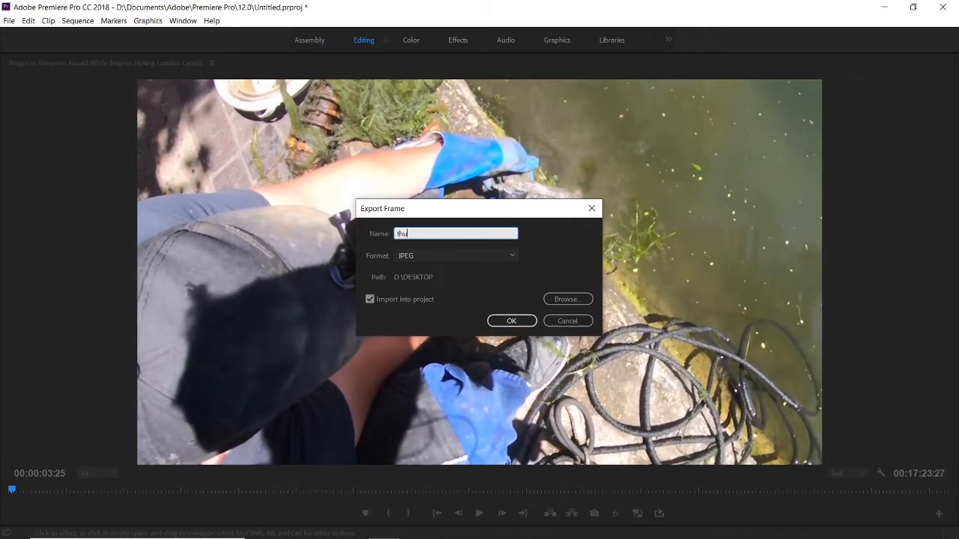
text(mbnail)
key(Return)
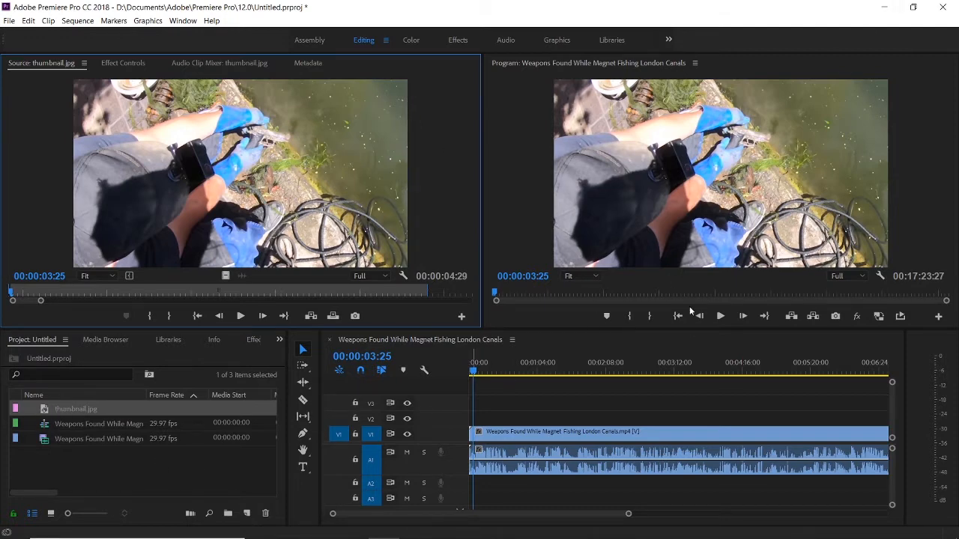
Close Premiere Pro without saving the changes to Untitled.prproj.
click(942, 6)
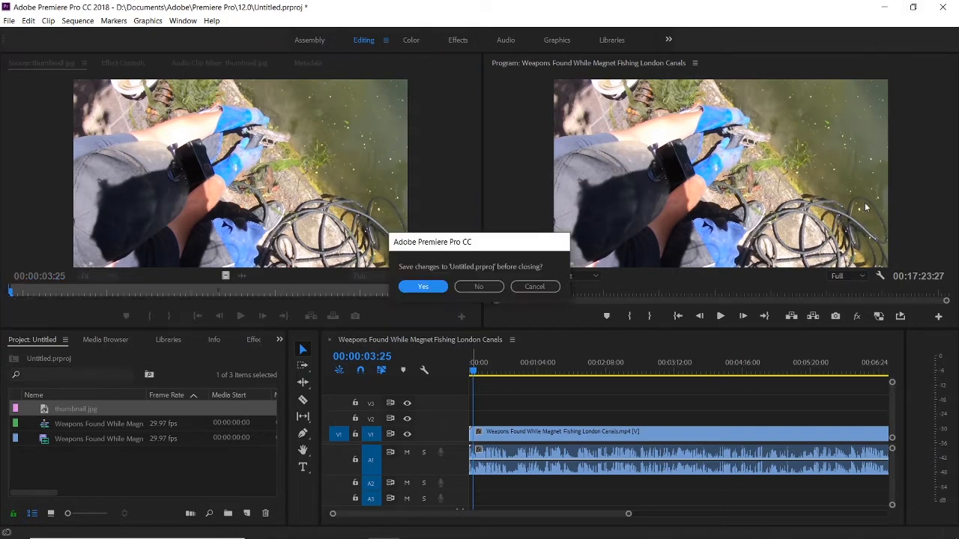
click(477, 286)
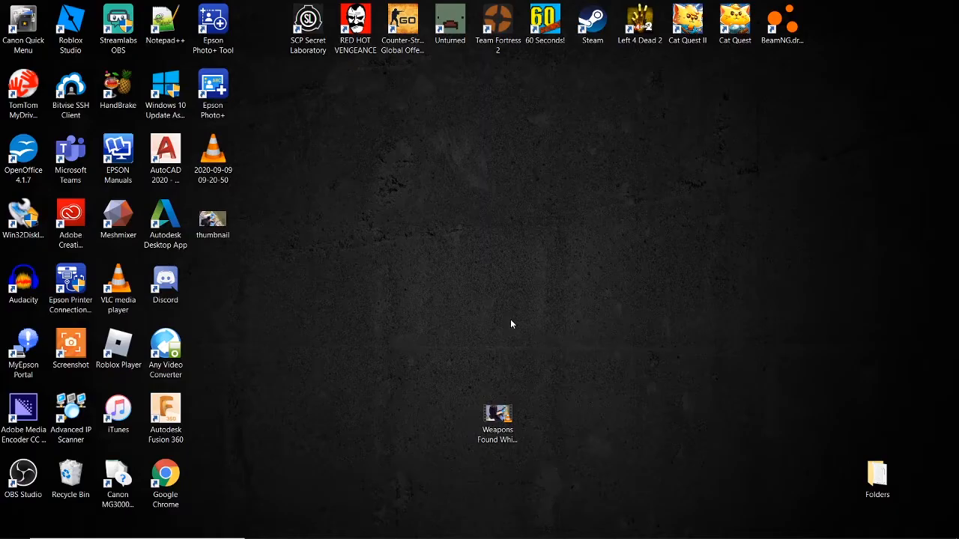
Move the exported thumbnail image to an empty area of the desktop and switch to Photoshop.
drag(211, 220, 355, 347)
mouse_move(365, 536)
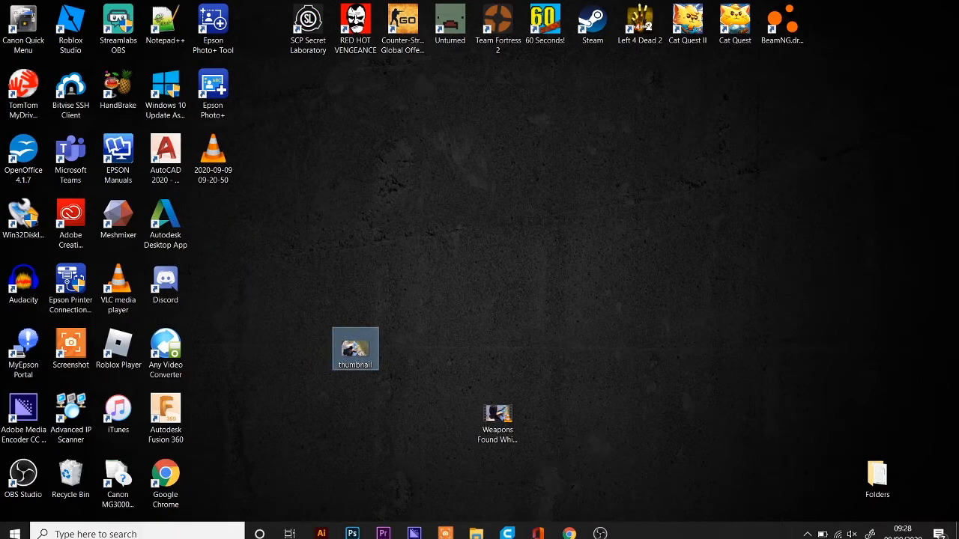
click(354, 527)
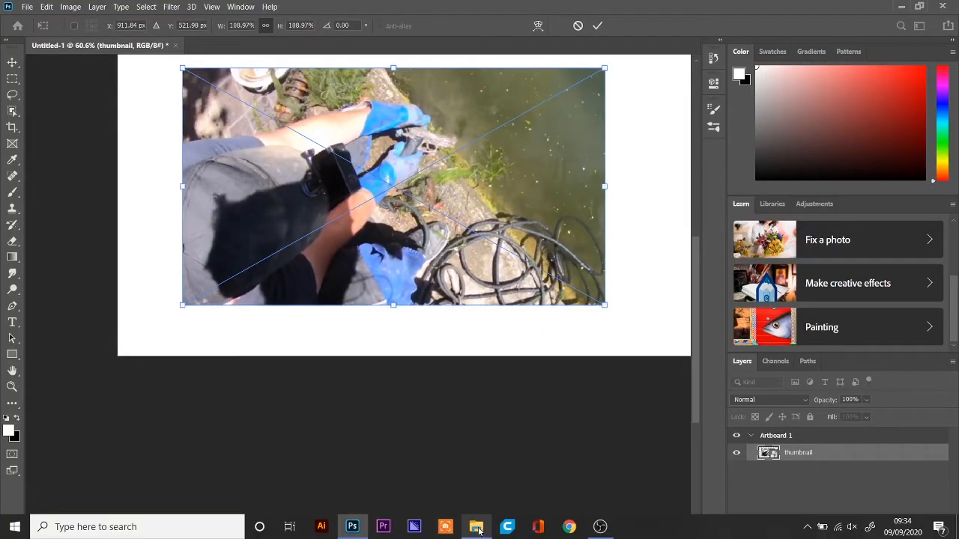
Enlarge the placed thumbnail image to about 392% and position it so the gloved hands and gun fill Artboard 1.
drag(435, 533, 448, 537)
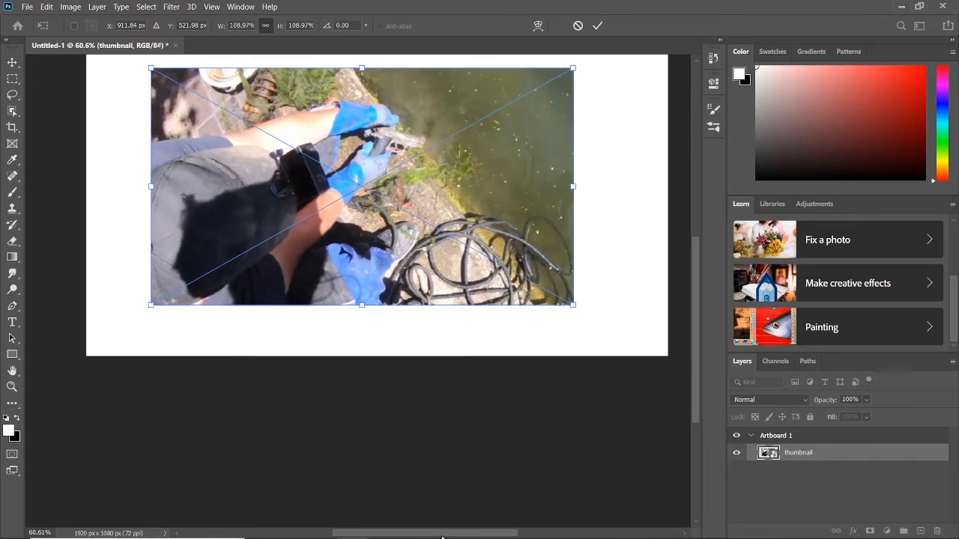
drag(695, 394, 694, 358)
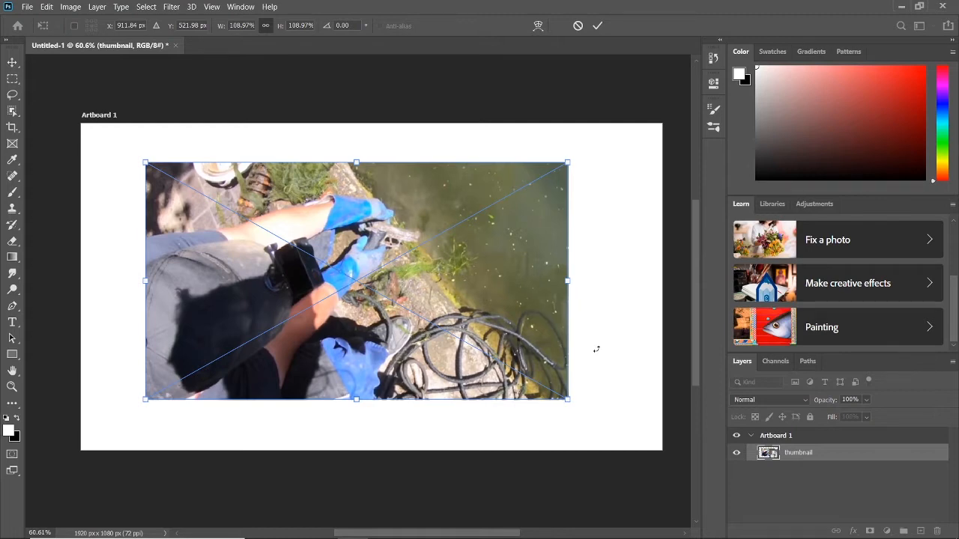
scroll(408, 254, up, 5)
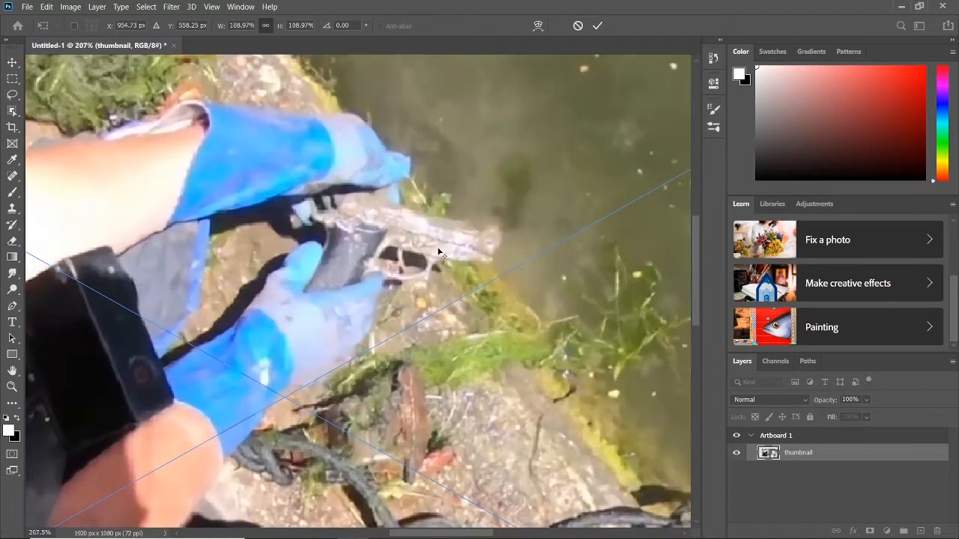
scroll(353, 260, down, 7)
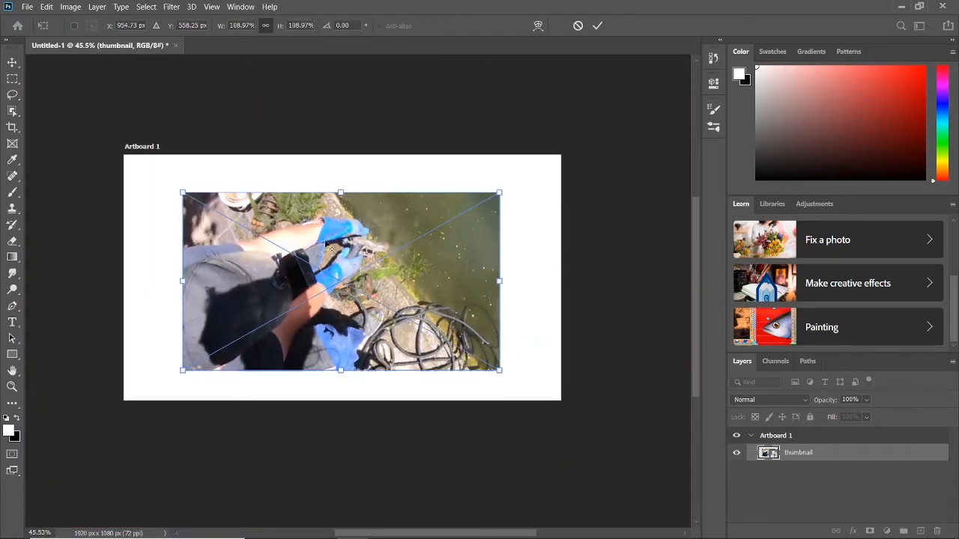
scroll(327, 292, up, 5)
scroll(275, 298, down, 10)
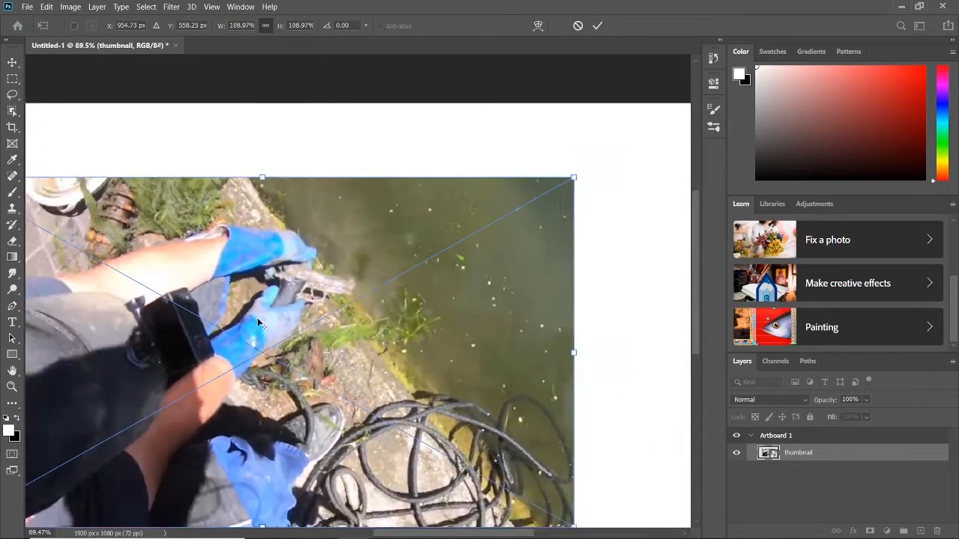
scroll(274, 318, down, 1)
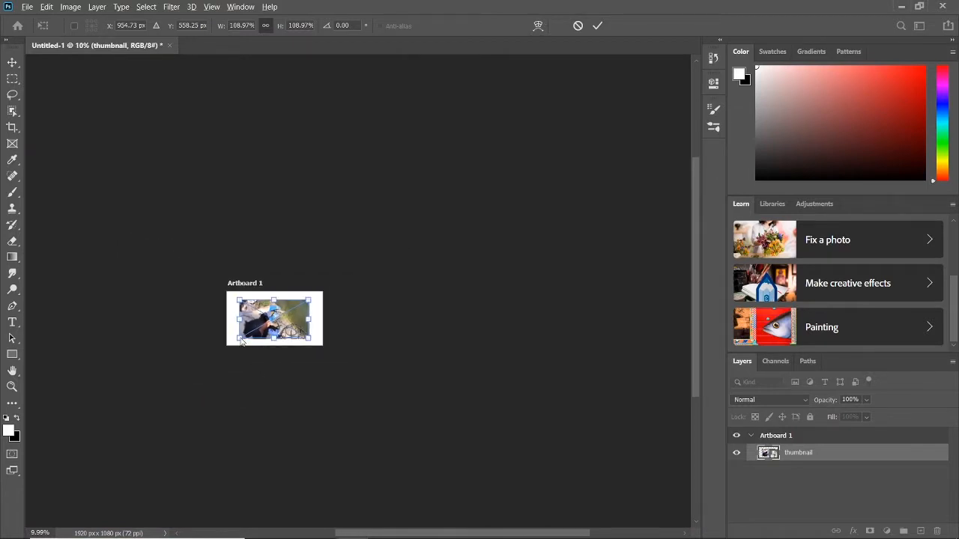
drag(235, 340, 176, 373)
drag(317, 300, 415, 257)
drag(345, 315, 306, 337)
mouse_move(377, 277)
mouse_down()
mouse_move(395, 252)
mouse_move(385, 272)
mouse_up()
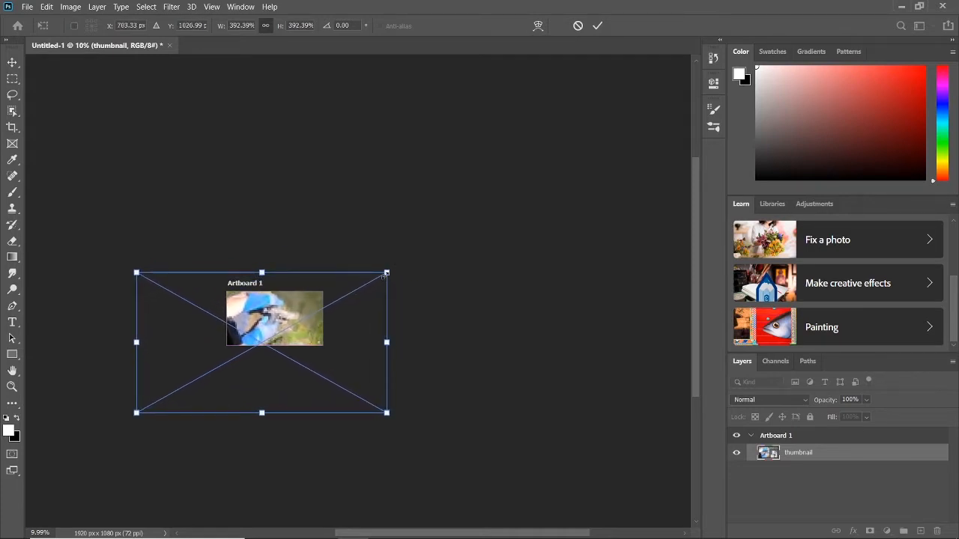
key(Return)
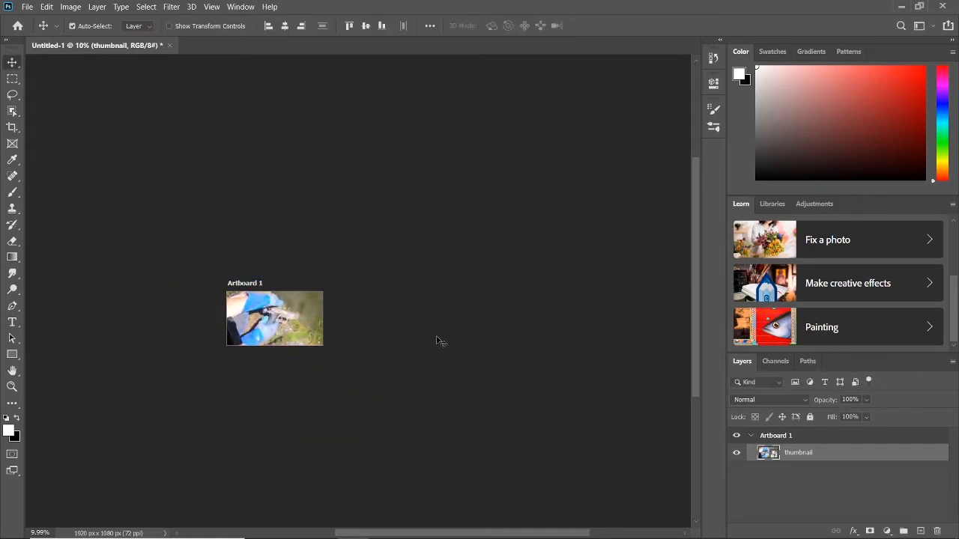
Add a placeholder text layer over the upper part of the image and move it fully onto the artboard.
scroll(259, 382, up, 1)
scroll(274, 364, down, 1)
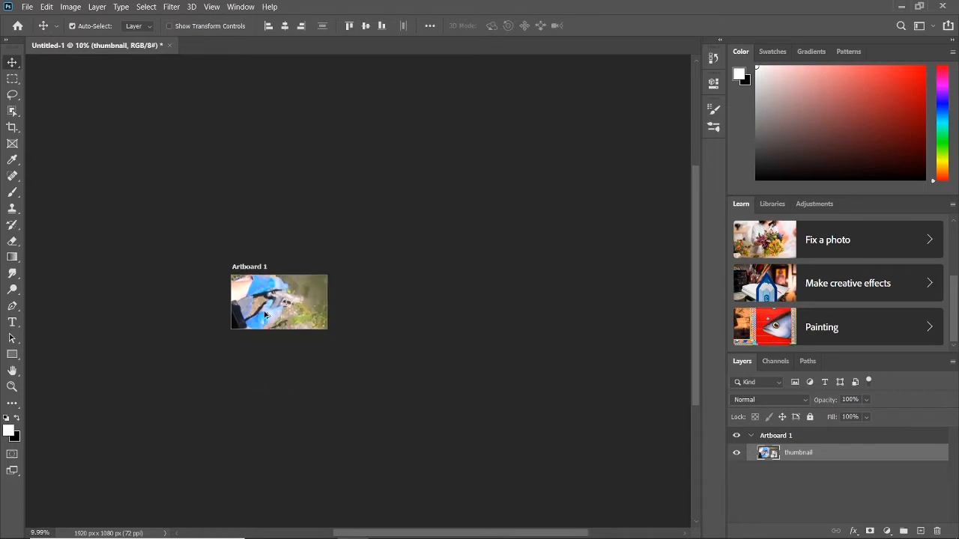
scroll(239, 295, up, 5)
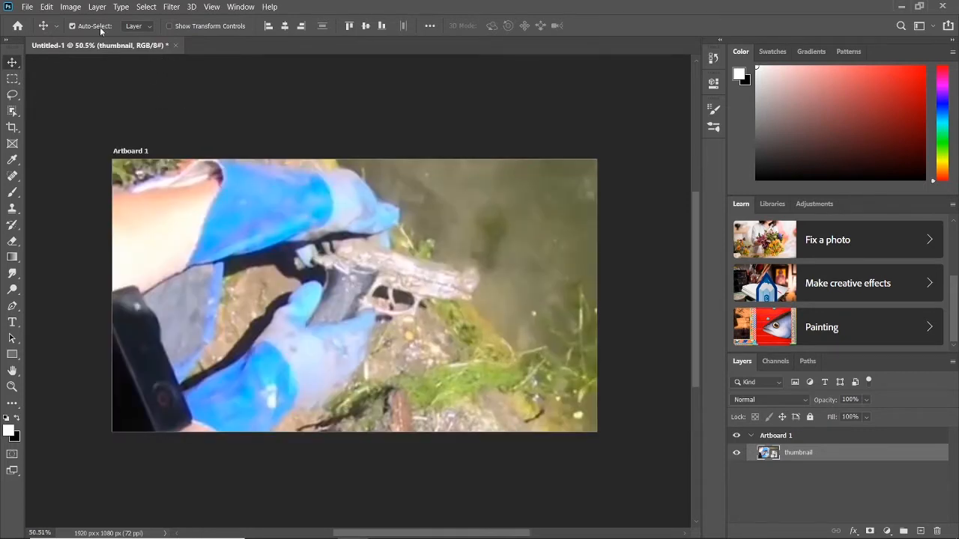
click(12, 322)
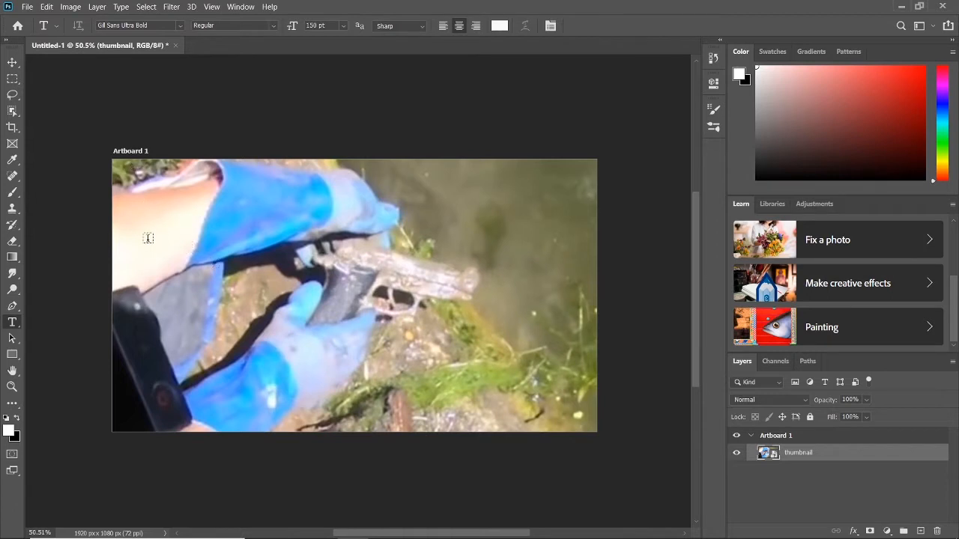
click(150, 213)
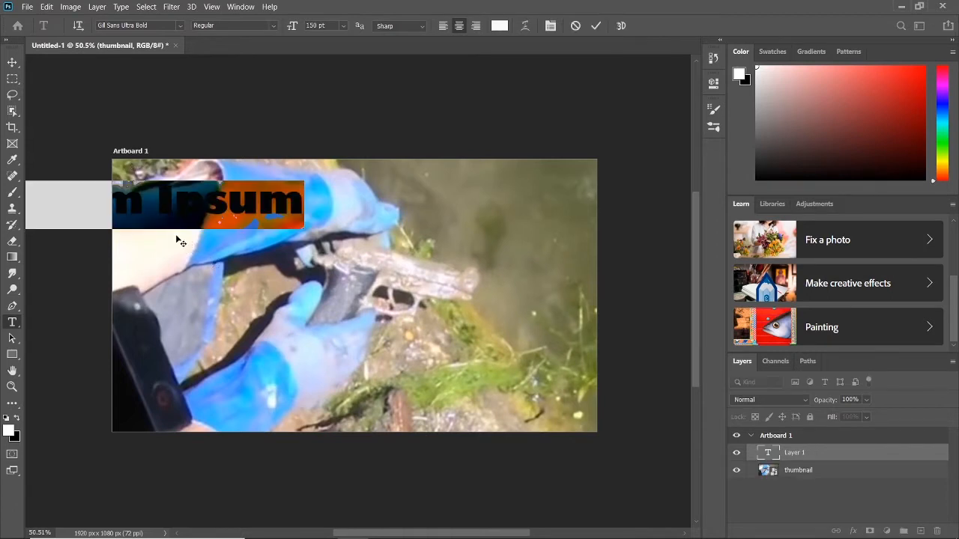
click(12, 63)
drag(148, 203, 303, 203)
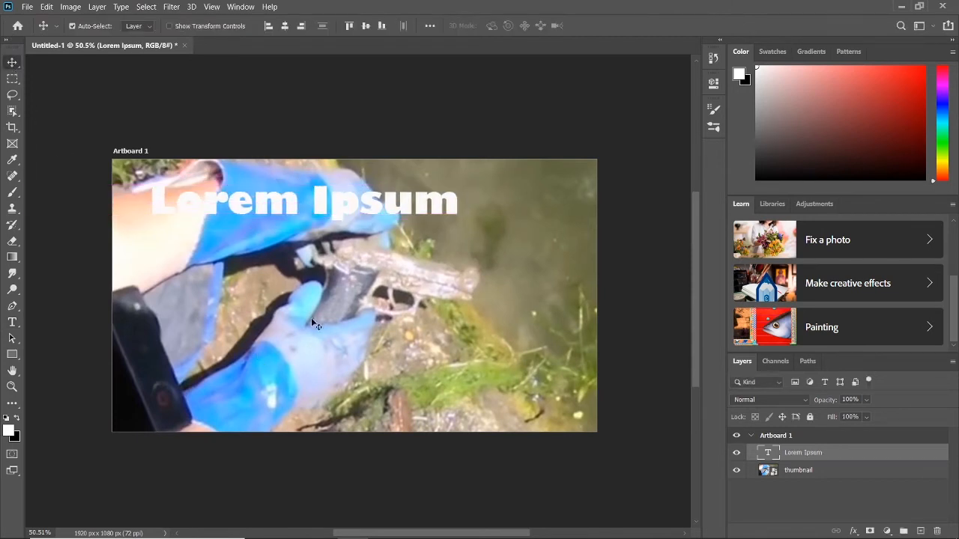
Replace the placeholder text with "Found handgun magnet fishing in London" broken over three lines.
click(12, 322)
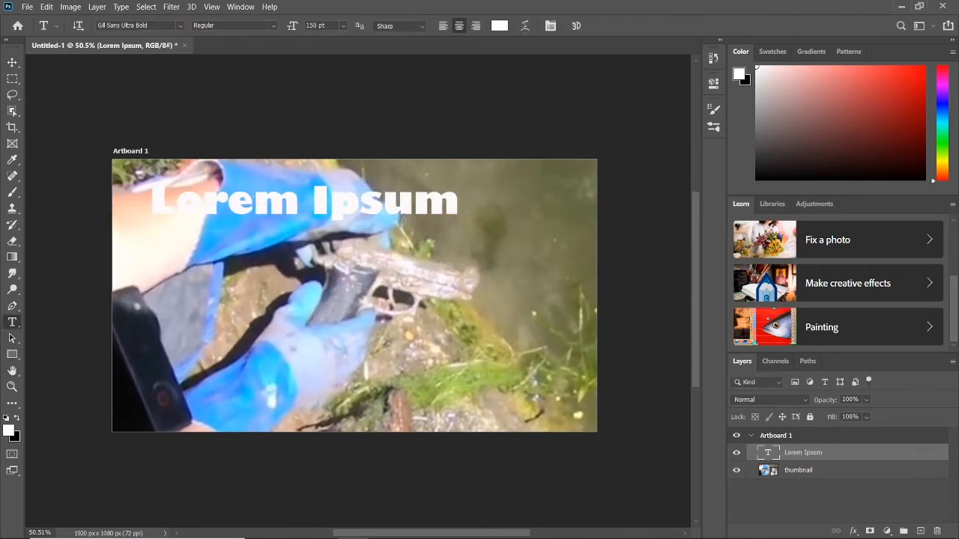
drag(454, 208, 179, 185)
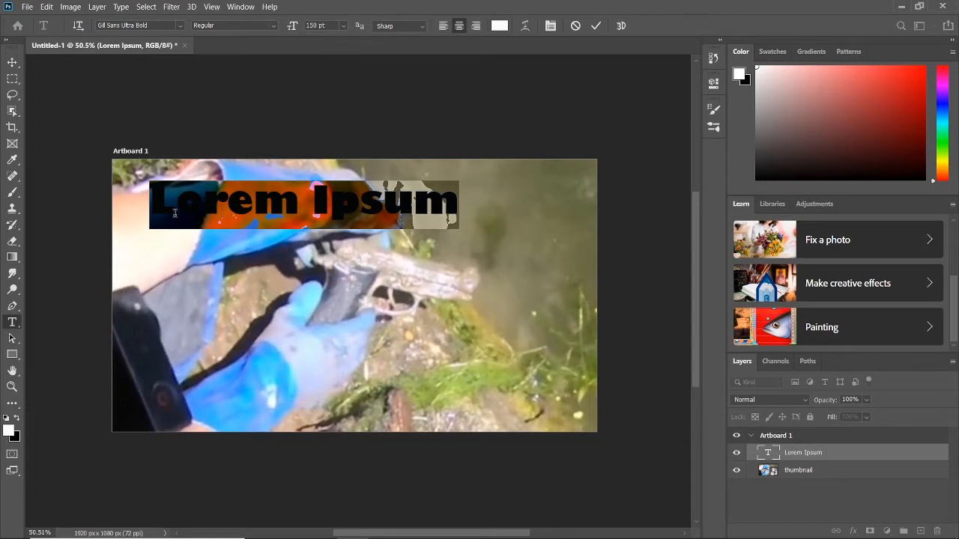
text(Foun)
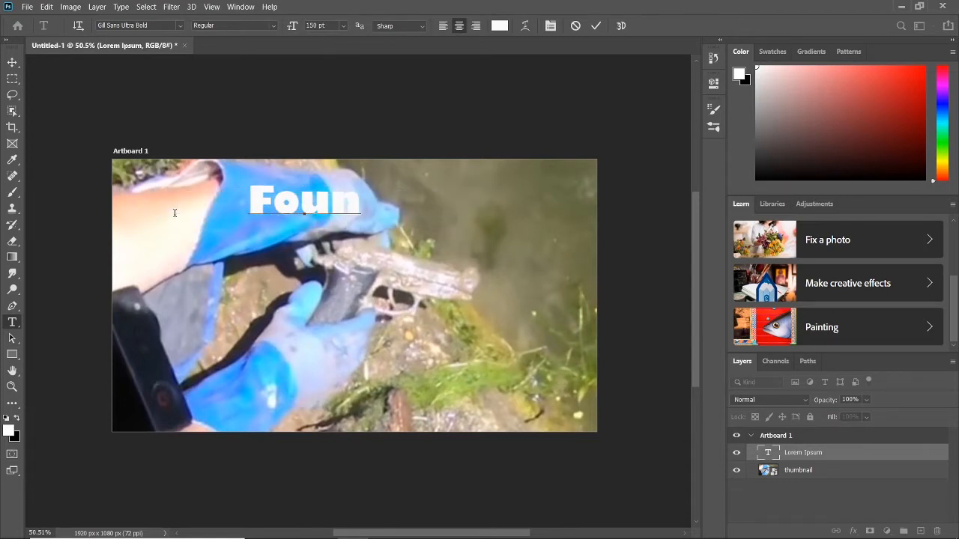
text(d handgun)
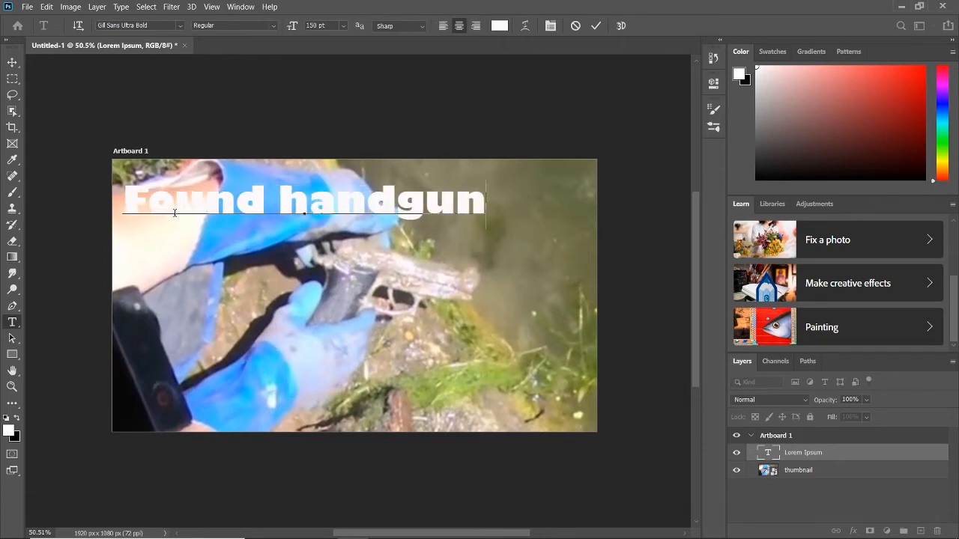
key(Return)
text(ma)
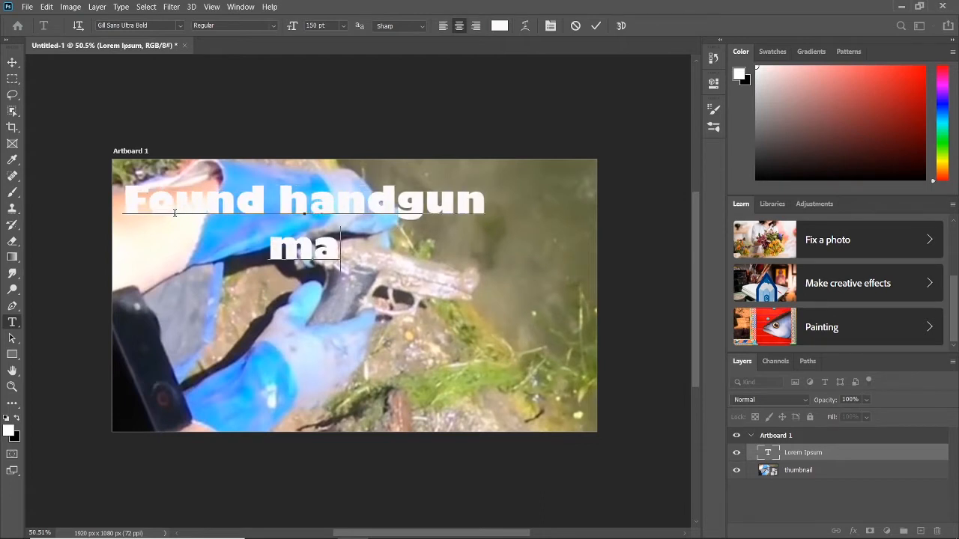
text(gnet fishin)
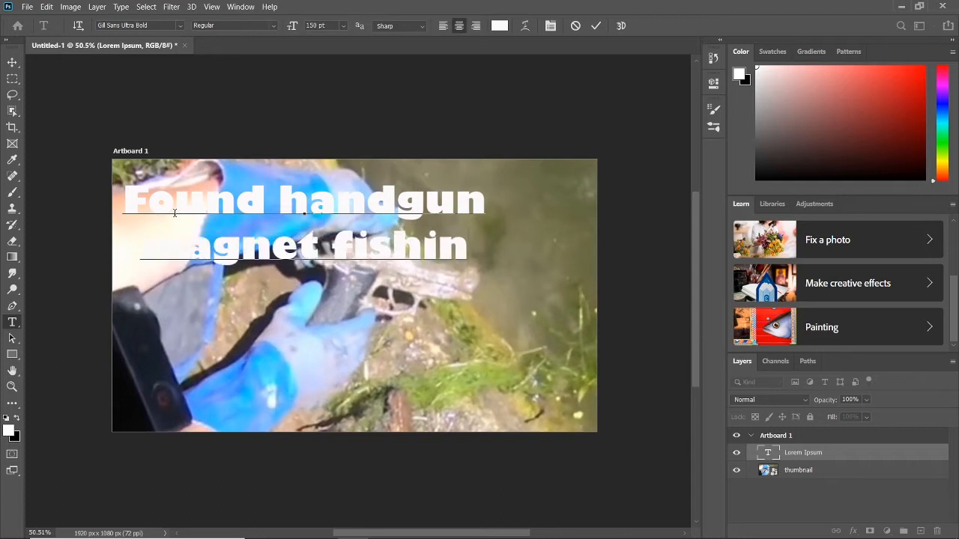
text(gin )
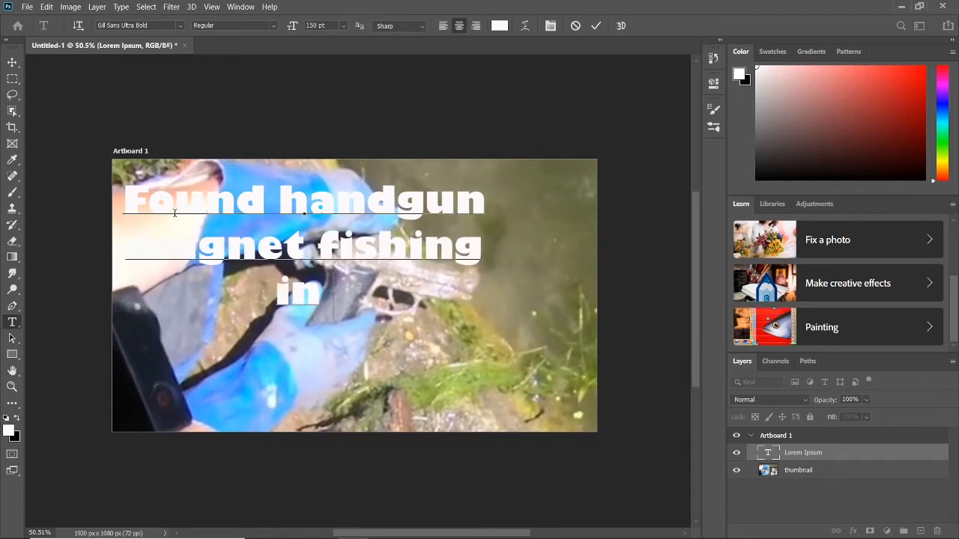
text(London)
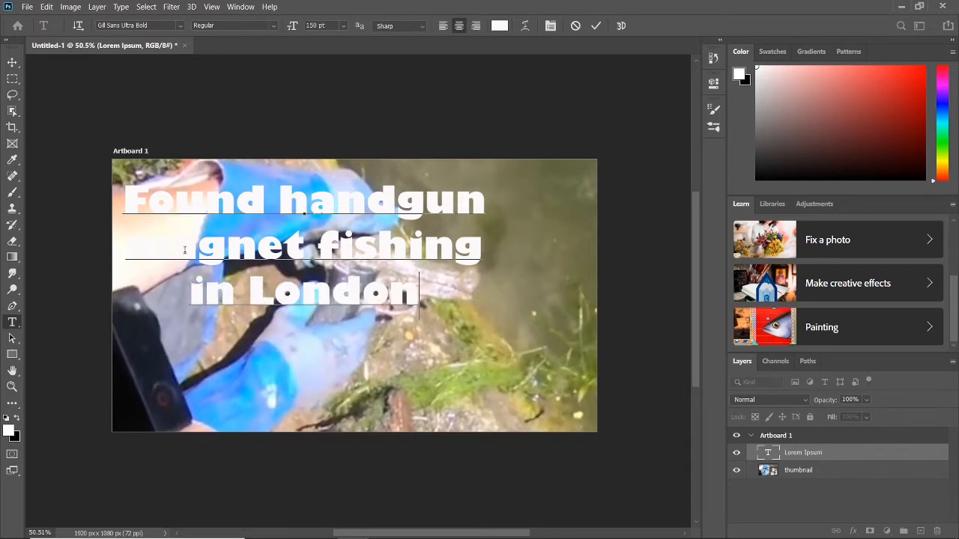
Commit the title text and give its layer a black inside stroke of 7 px.
drag(414, 299, 123, 192)
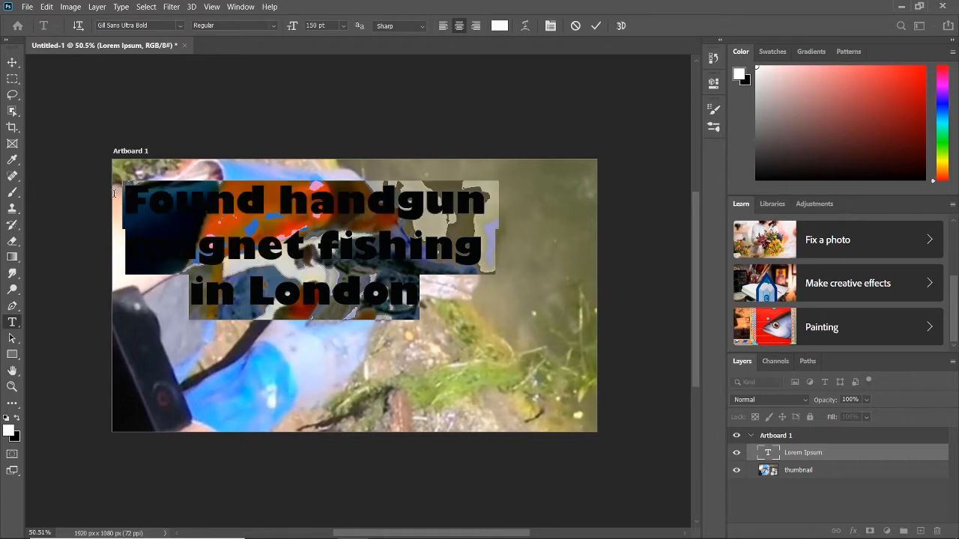
click(467, 294)
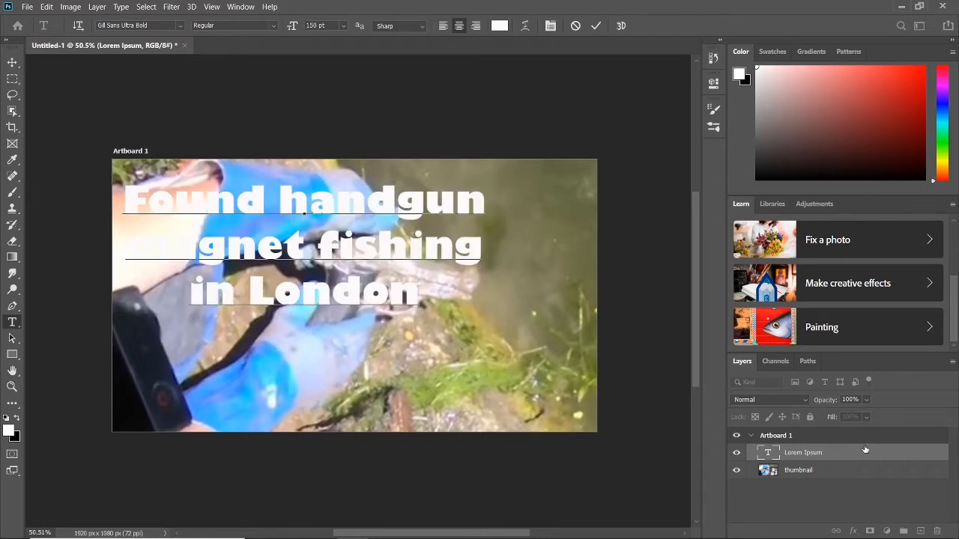
double_click(878, 457)
key(Return)
double_click(933, 458)
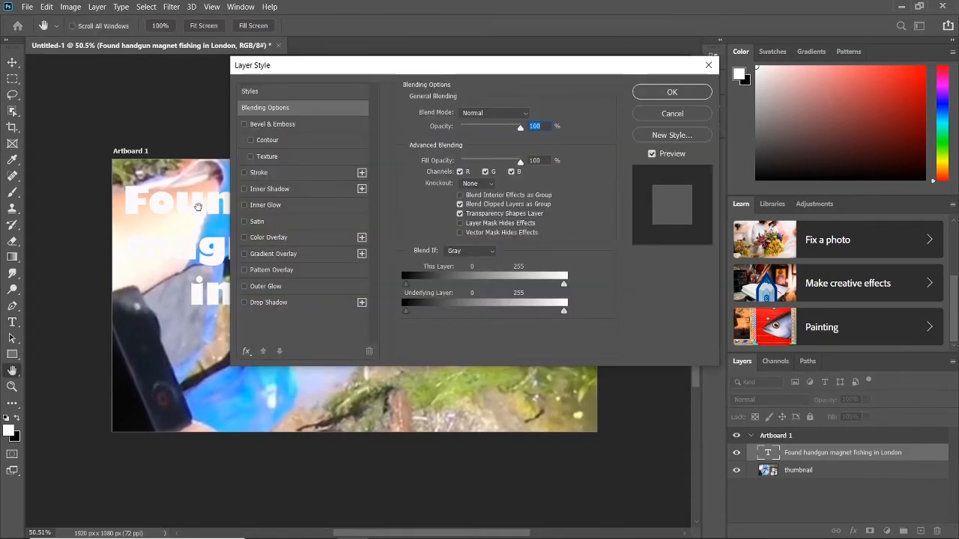
click(242, 173)
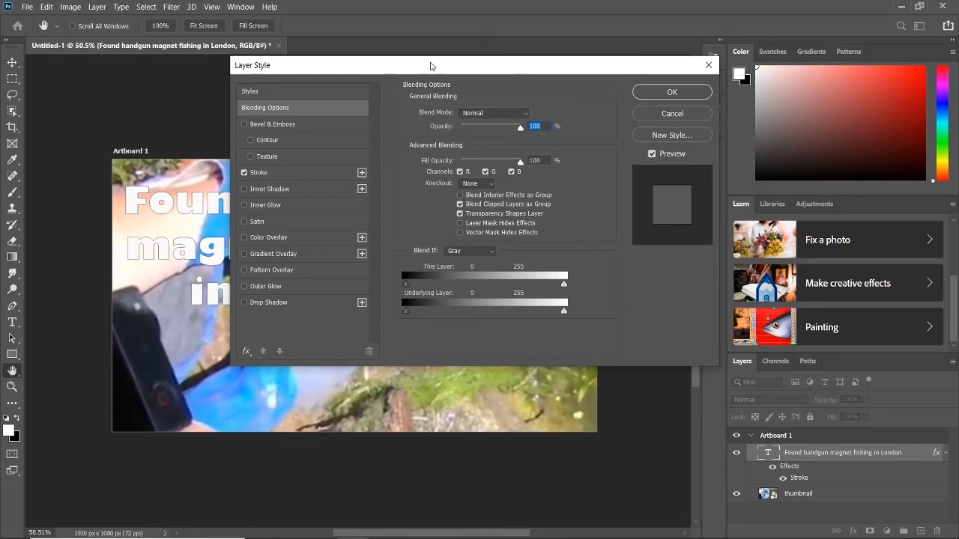
drag(430, 64, 546, 67)
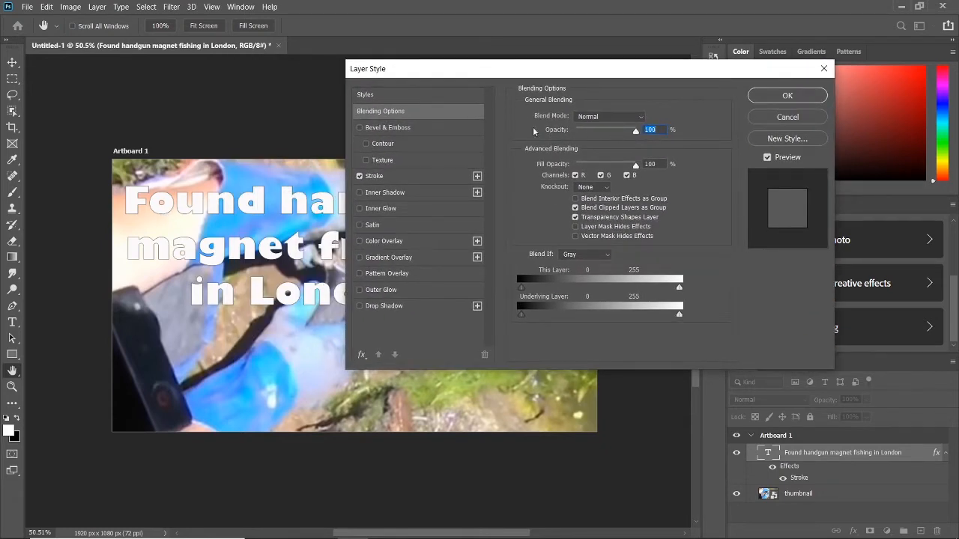
click(408, 177)
mouse_move(564, 117)
mouse_down()
mouse_move(638, 118)
mouse_move(569, 117)
mouse_up()
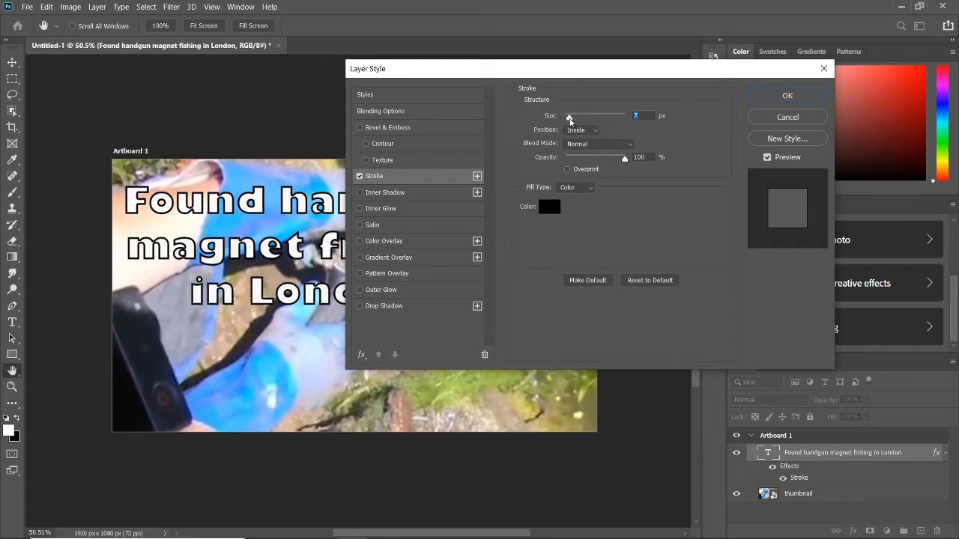
click(764, 97)
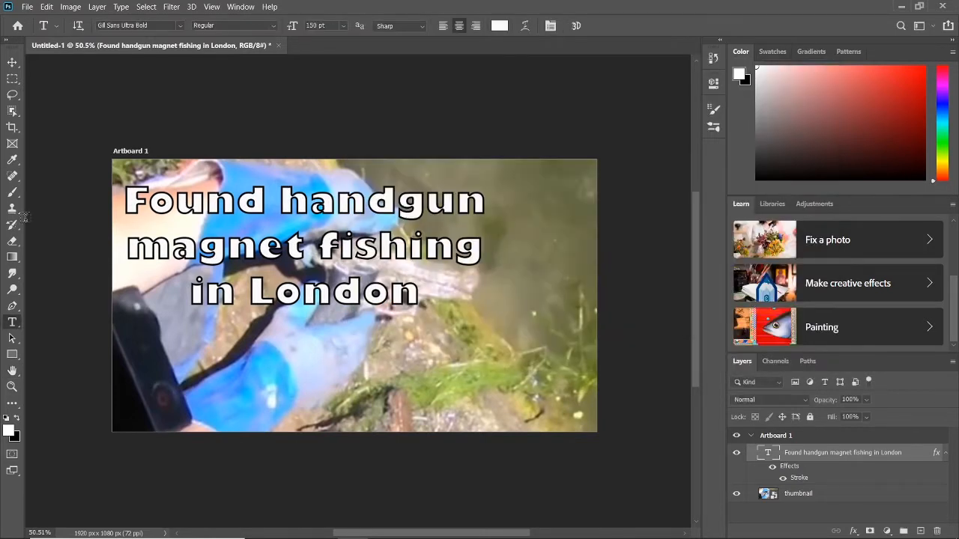
Move the title to the upper centre of the artboard and shorten it to "Gun Found in London" over two lines.
click(12, 62)
drag(338, 238, 358, 186)
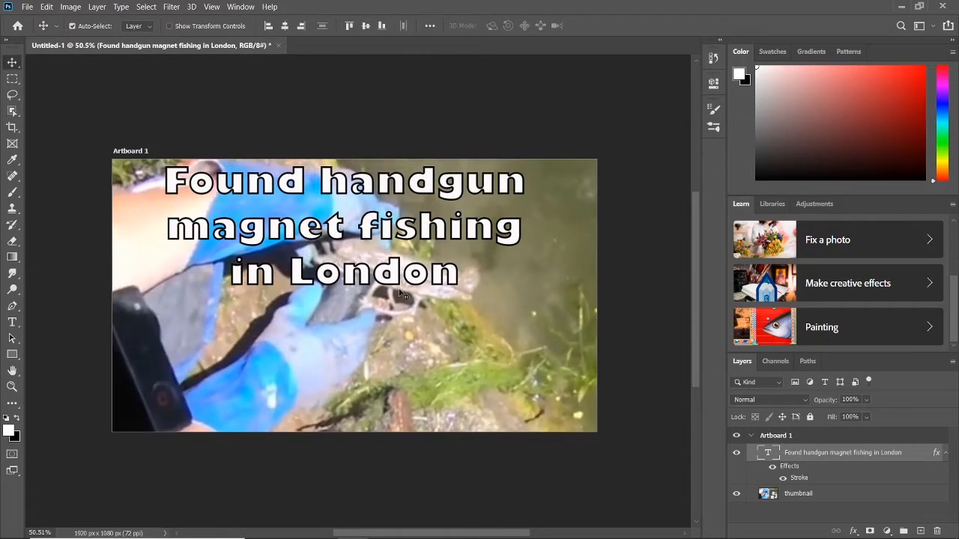
scroll(420, 329, down, 2)
scroll(397, 277, down, 3)
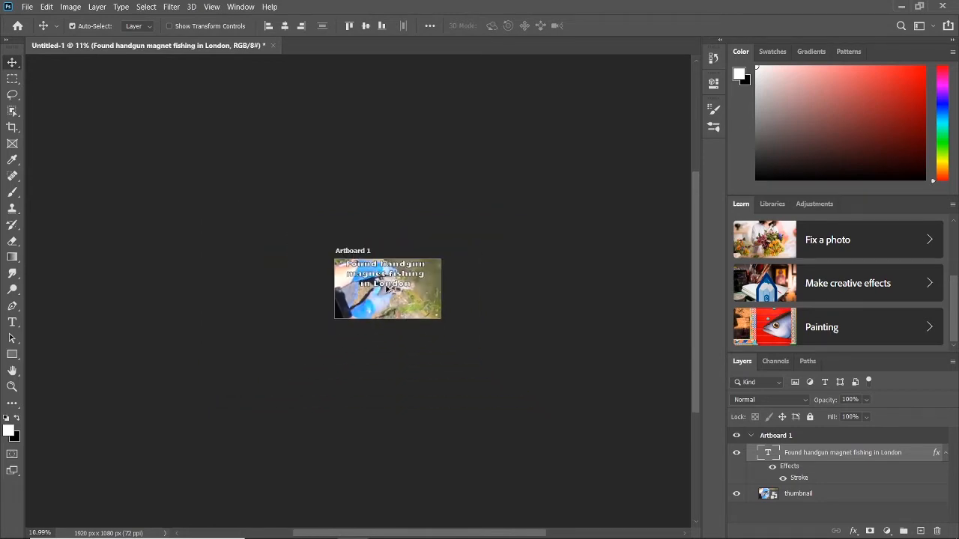
scroll(388, 289, up, 5)
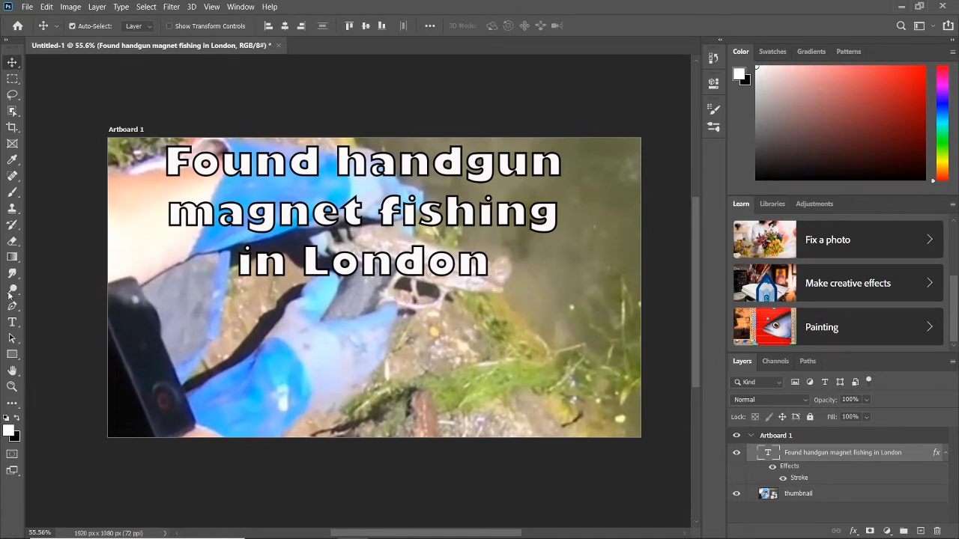
click(12, 322)
drag(487, 263, 378, 212)
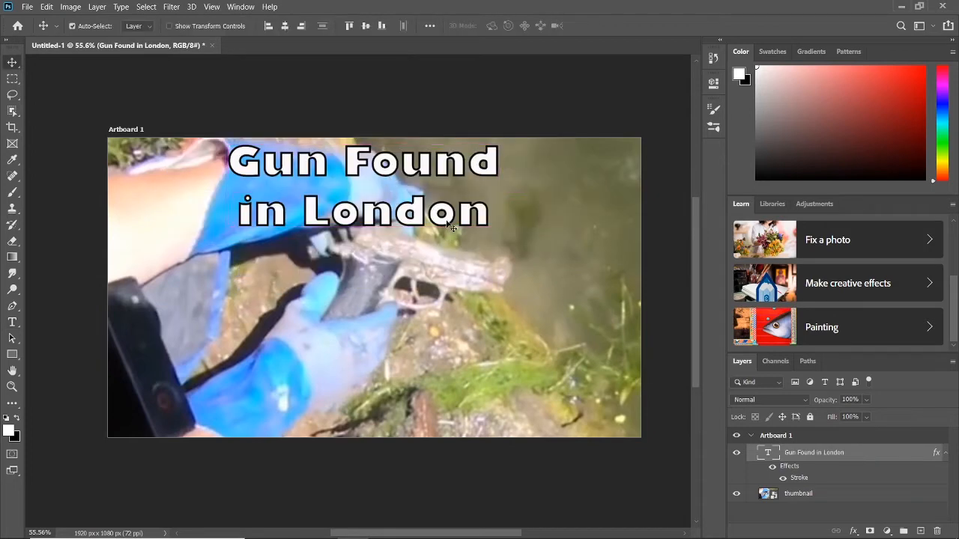
Enlarge the title to about 135% and place it in the lower-left corner of the artboard.
key(ctrl+t)
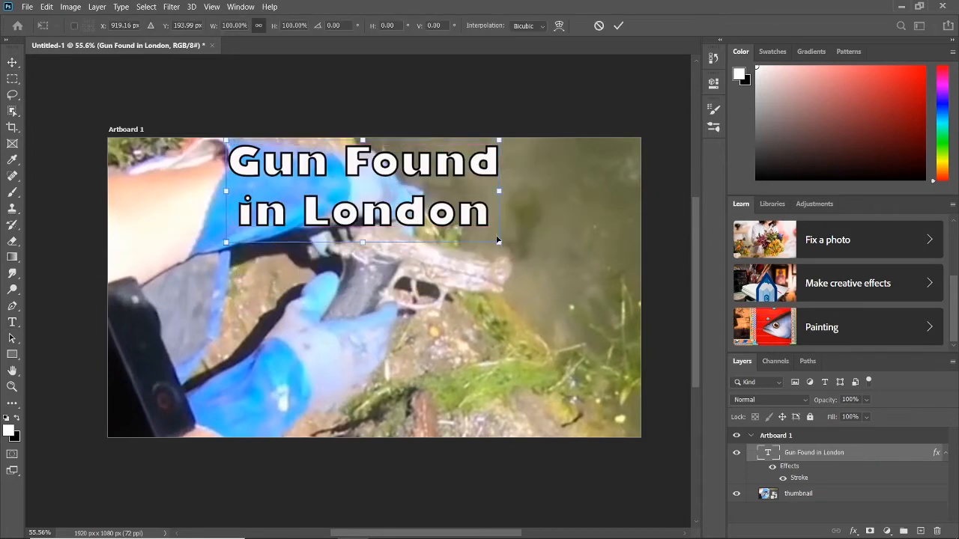
drag(498, 241, 592, 307)
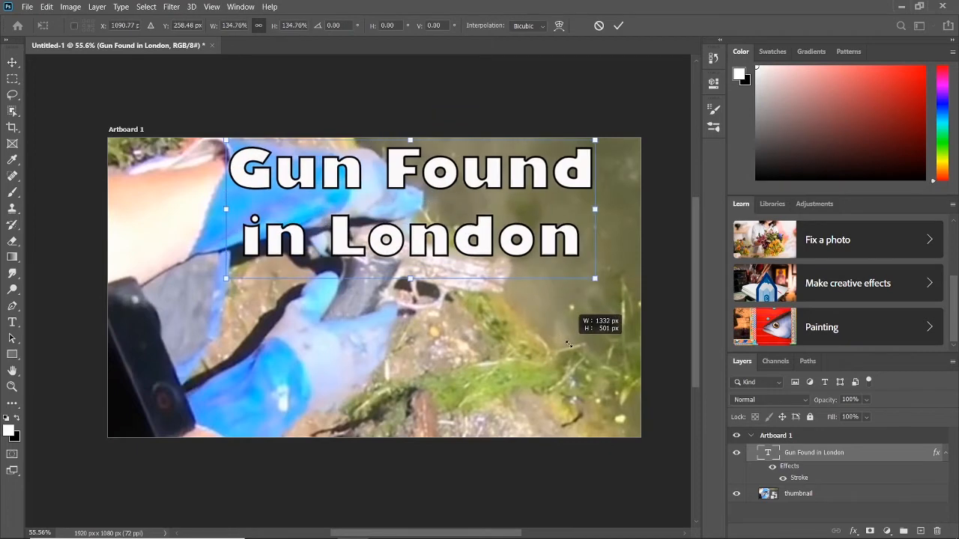
drag(534, 266, 451, 372)
drag(441, 403, 584, 428)
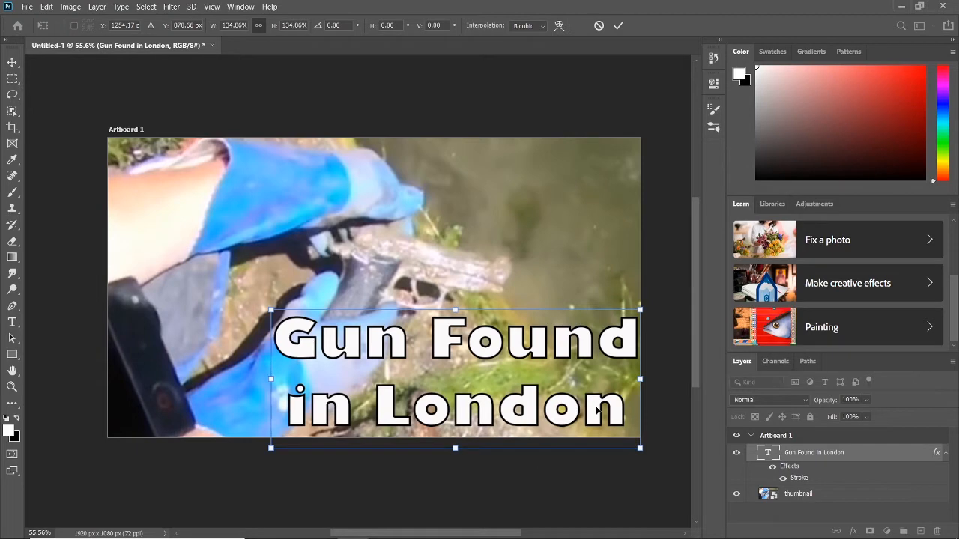
drag(457, 340, 325, 345)
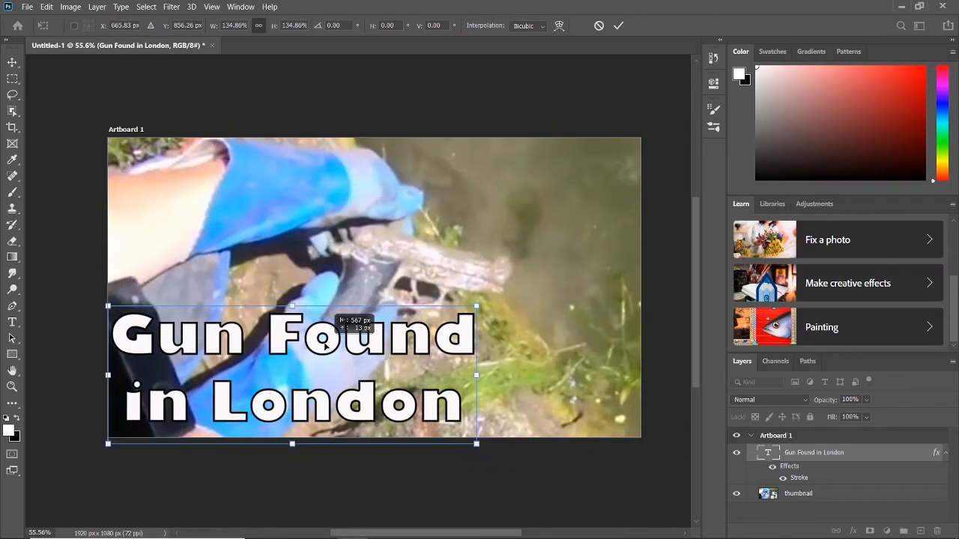
key(Return)
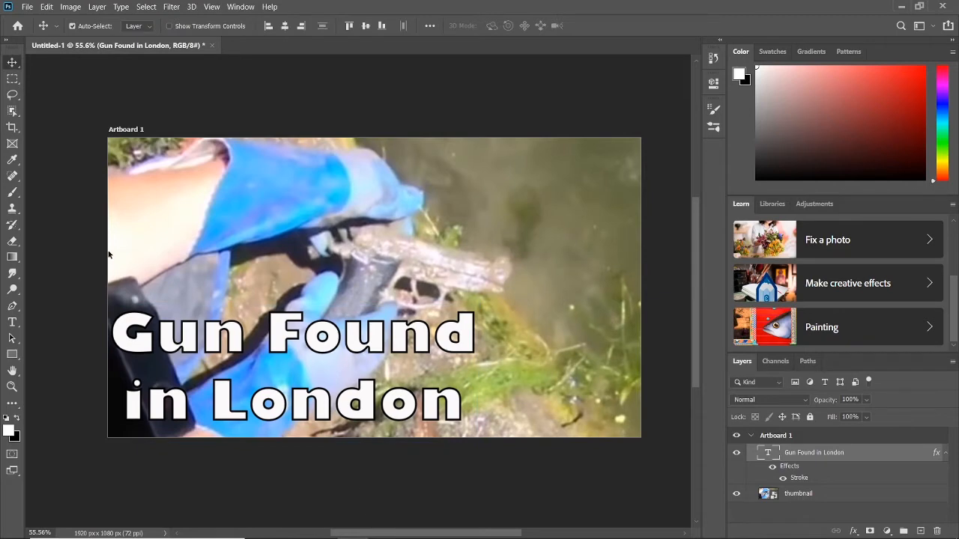
Shift the background image up and to the right so the gun sits clear of the title, and review it at small size.
drag(413, 289, 480, 233)
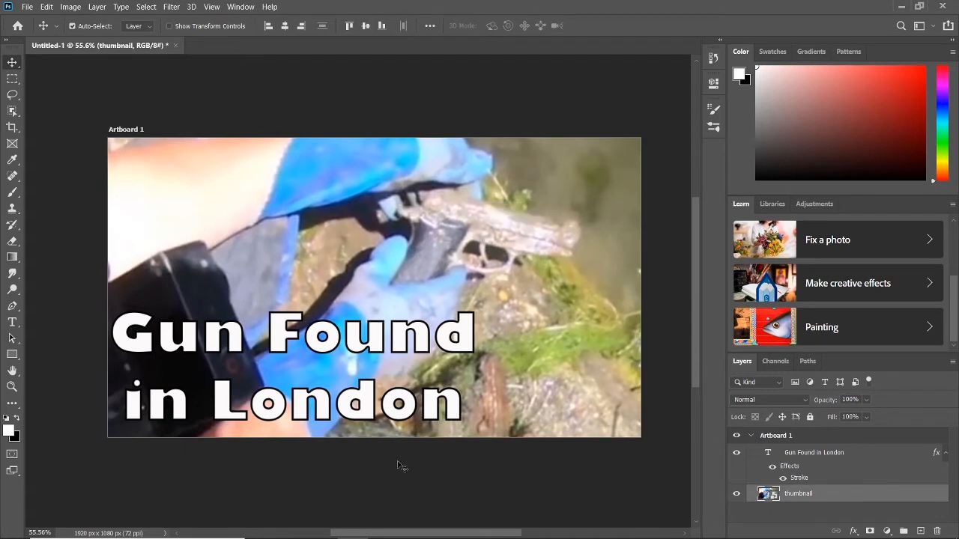
scroll(406, 418, down, 3)
scroll(397, 422, down, 1)
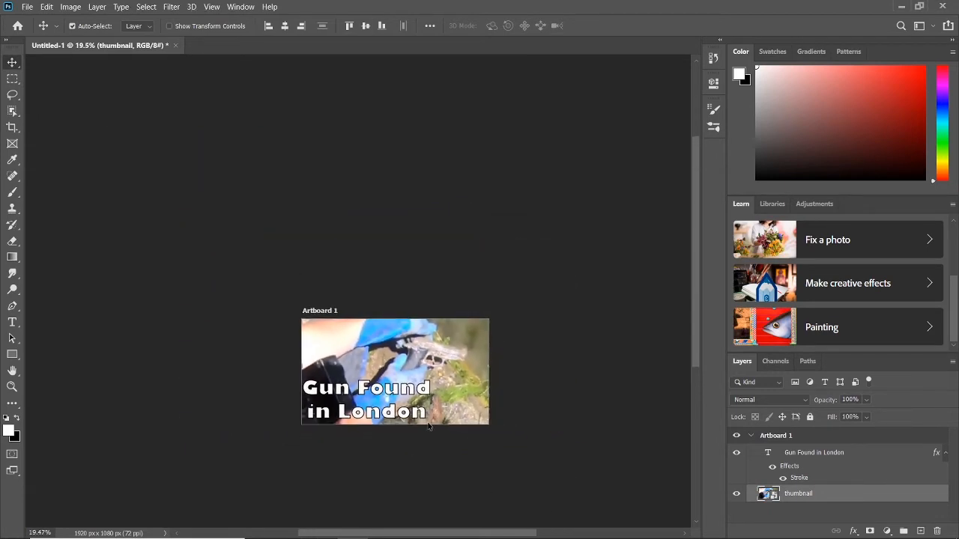
scroll(387, 426, down, 1)
scroll(390, 436, up, 5)
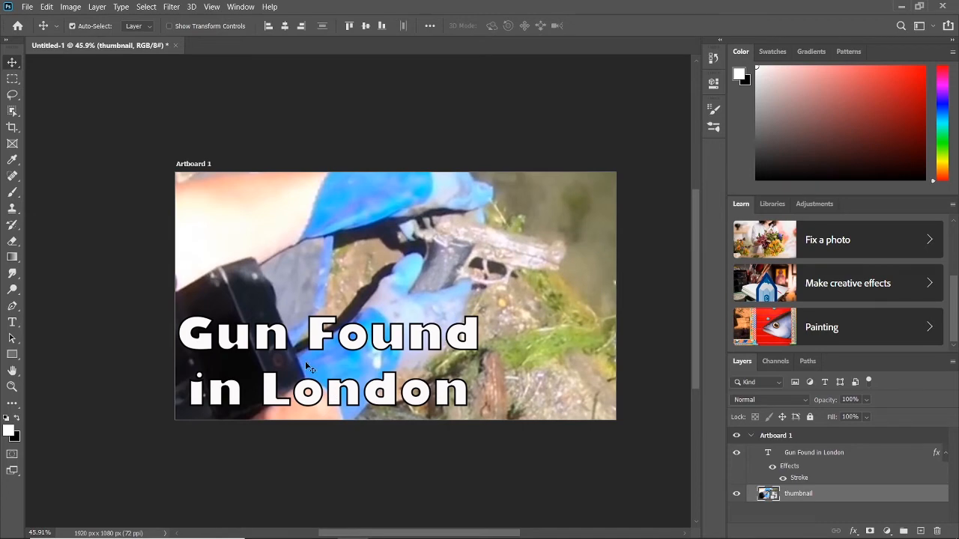
Delete the "Gun Found in London" text layer and return the background image to its previous position.
drag(323, 341, 381, 263)
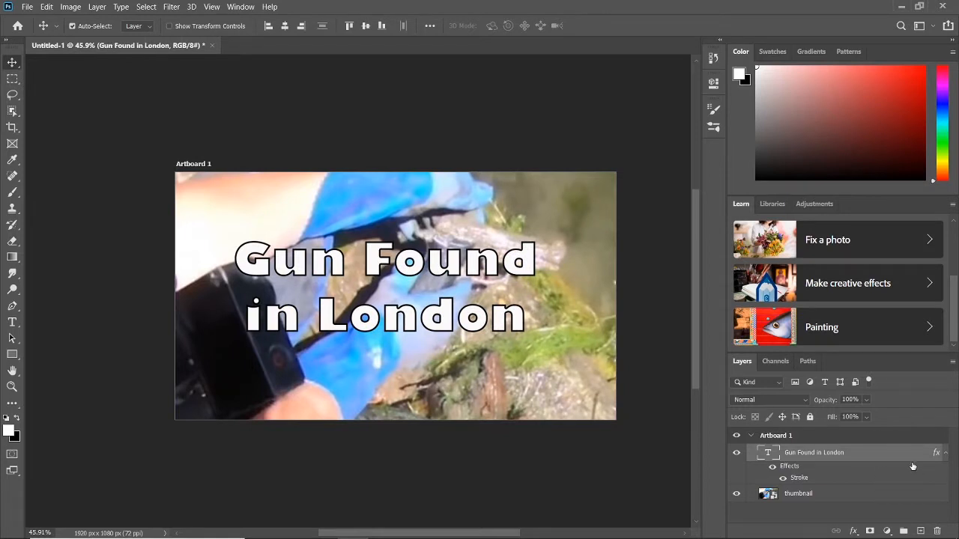
key(Delete)
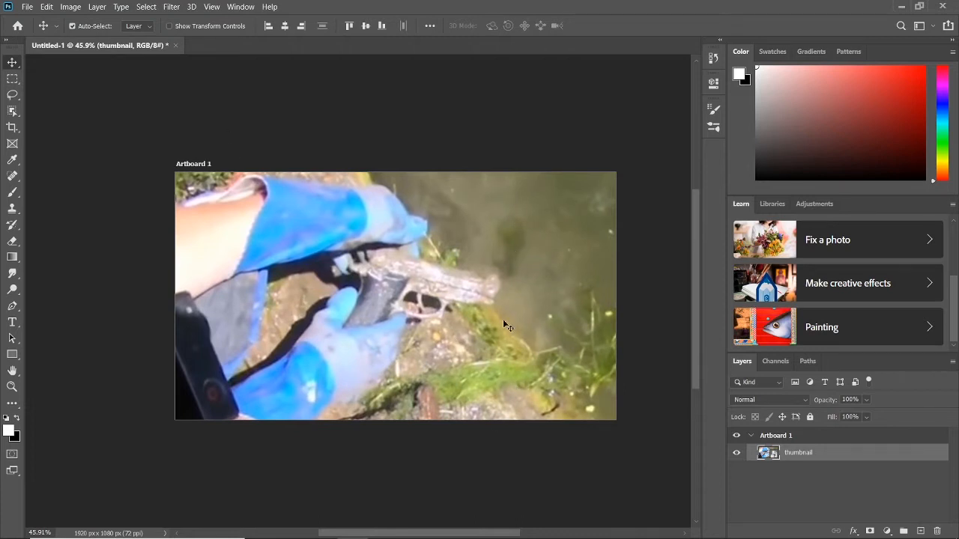
Start a Camera Raw filter on the thumbnail layer with Exposure -0.55, Contrast +14 and Shadows +12.
scroll(493, 319, up, 1)
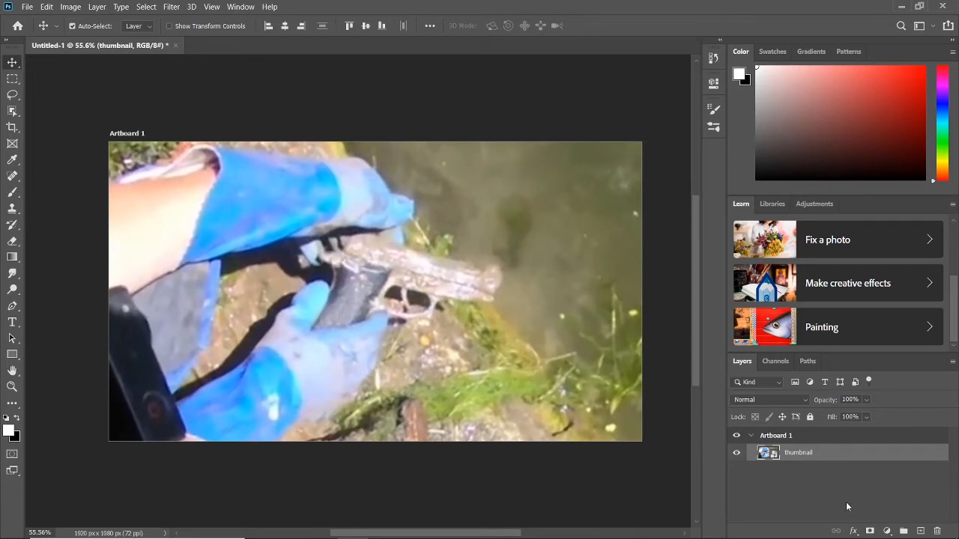
click(887, 531)
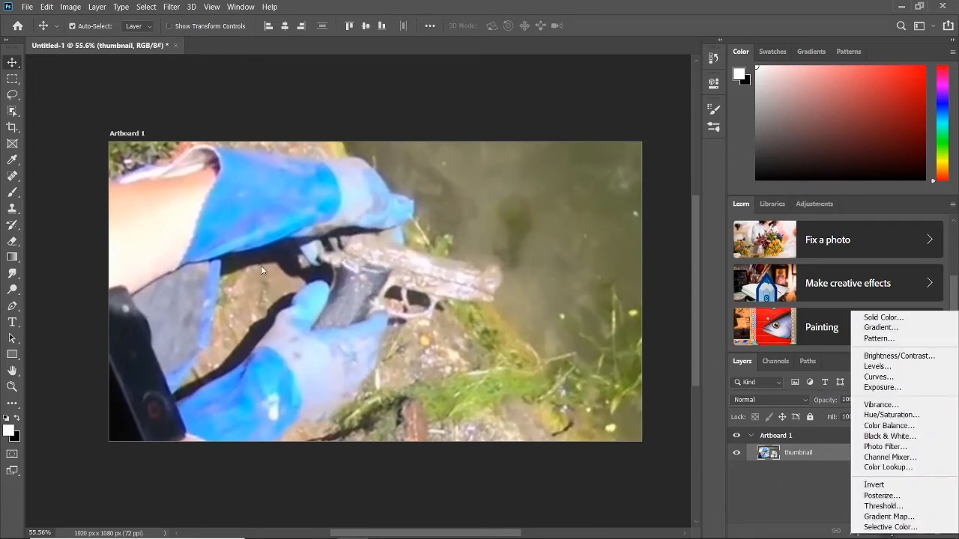
click(172, 10)
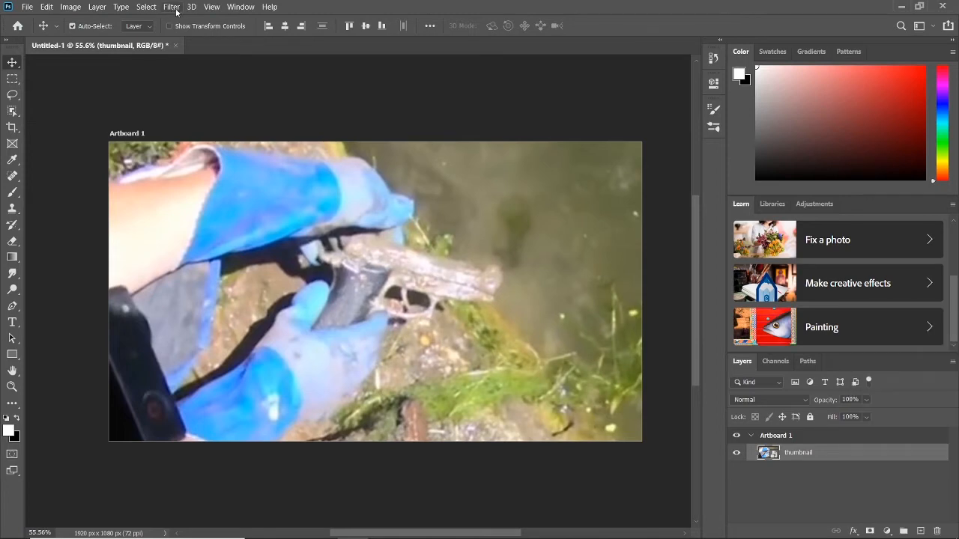
click(172, 10)
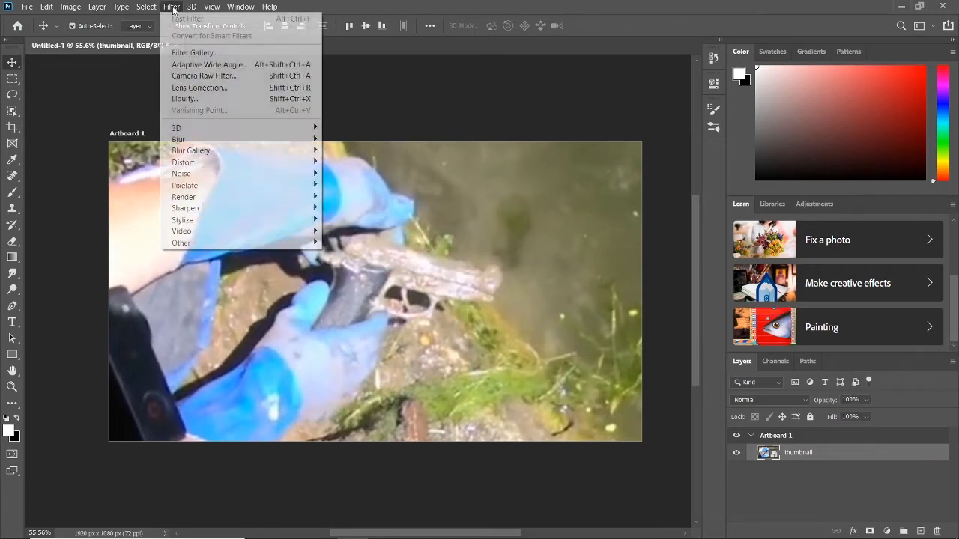
click(217, 76)
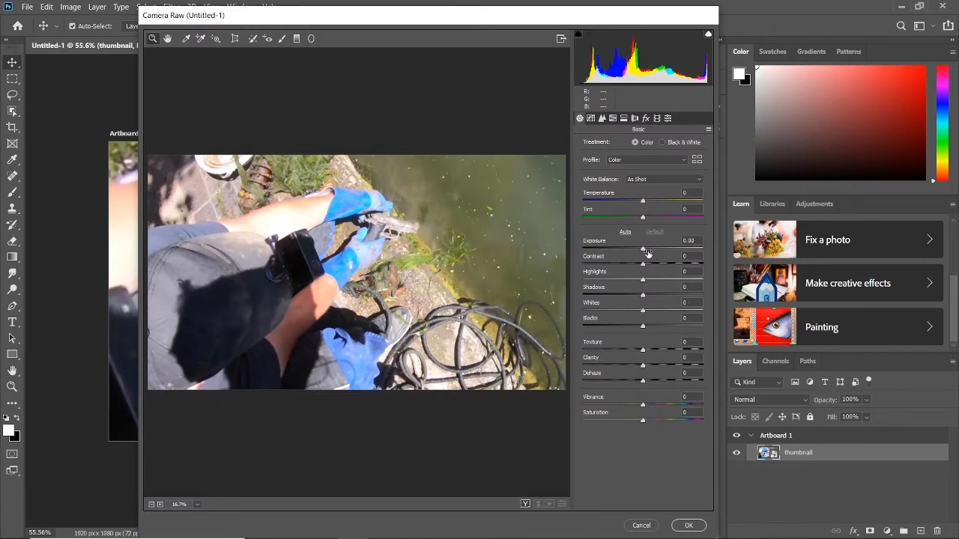
drag(642, 248, 653, 294)
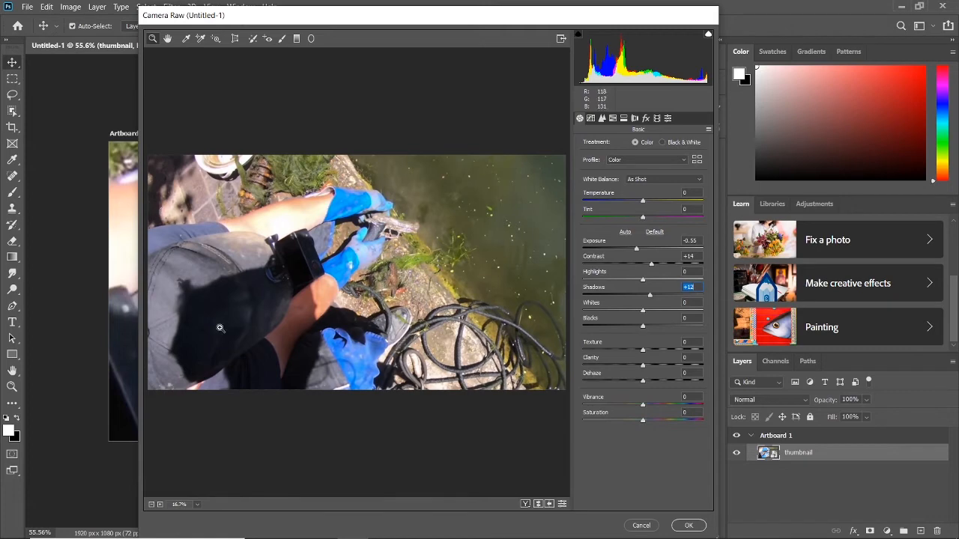
Set Texture +4, Clarity +6, Dehaze +19, Vibrance +14 and Saturation +4, and apply the Camera Raw filter.
drag(643, 352, 650, 406)
click(645, 365)
click(645, 421)
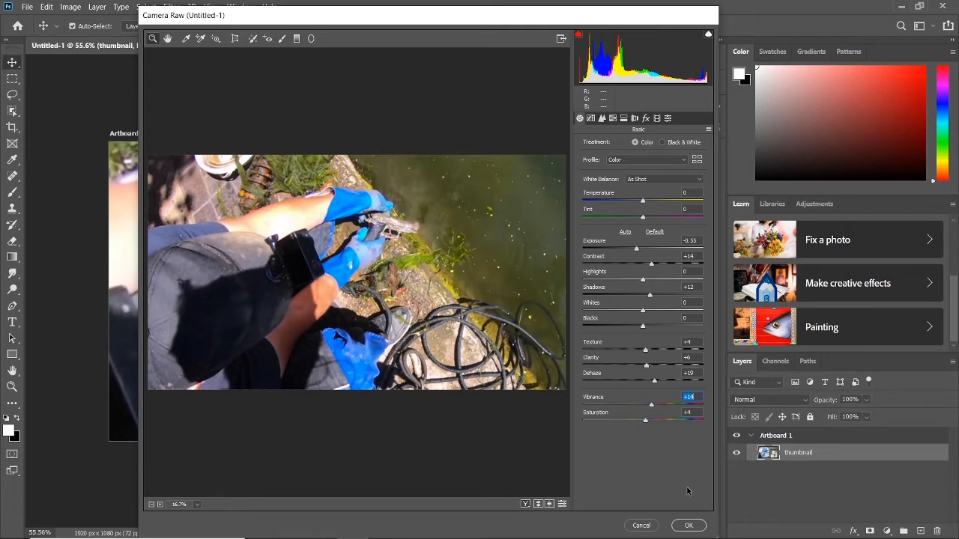
click(689, 526)
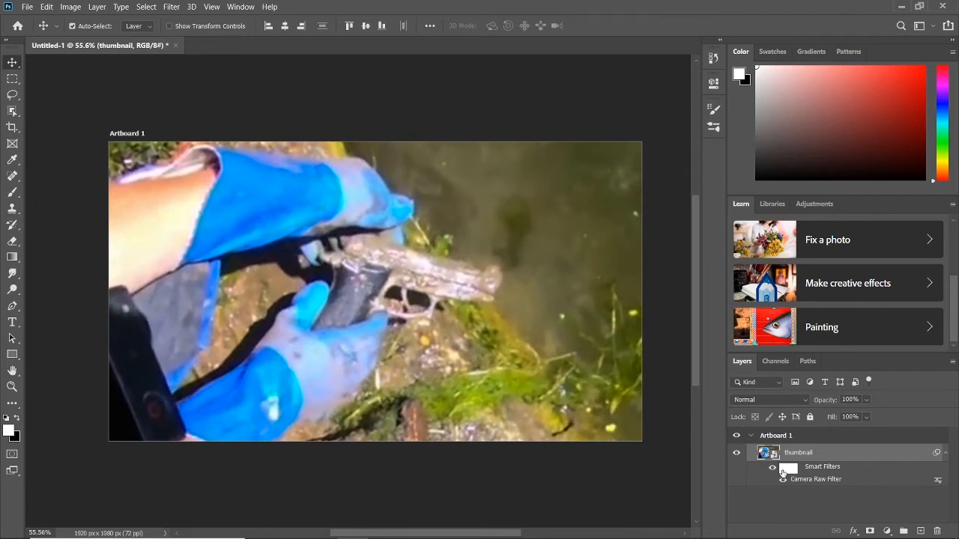
Compare the image with and without its smart filters, and examine the gun close up and at thumbnail size.
click(774, 468)
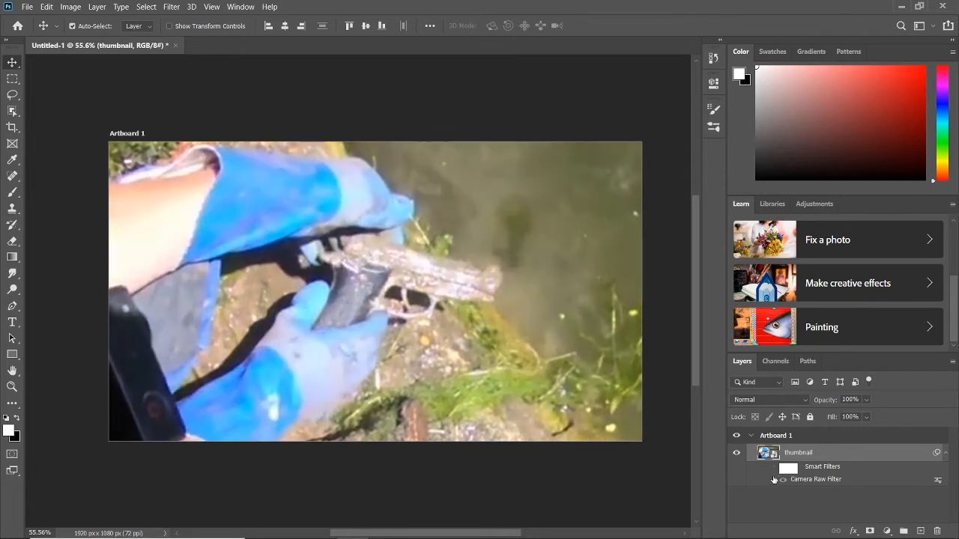
click(772, 470)
click(773, 469)
click(773, 468)
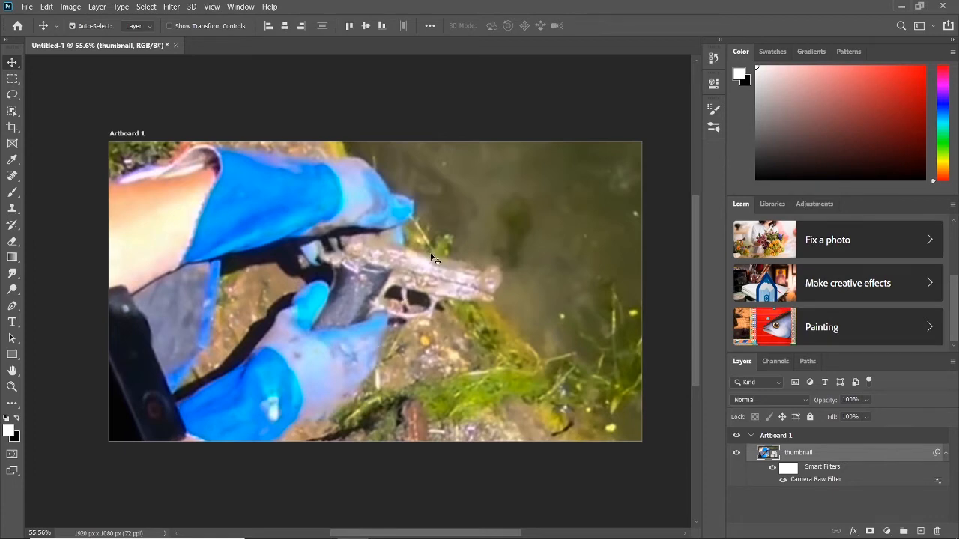
scroll(433, 278, down, 2)
scroll(409, 296, up, 3)
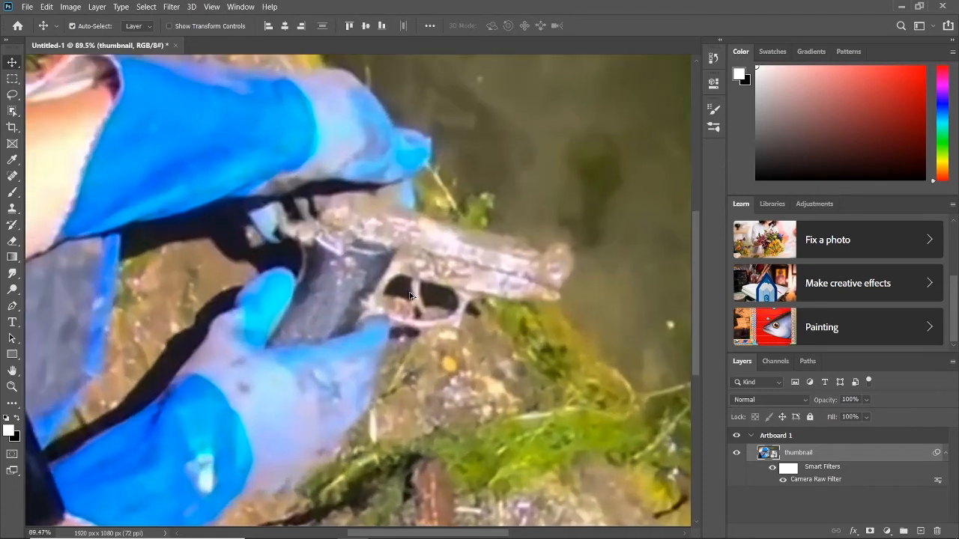
scroll(398, 292, down, 5)
scroll(398, 292, down, 5)
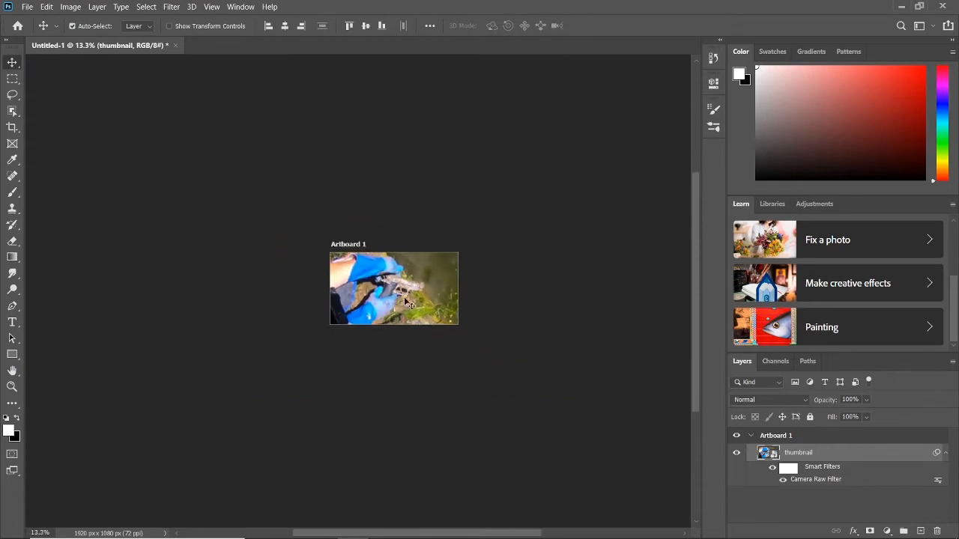
scroll(408, 292, up, 1)
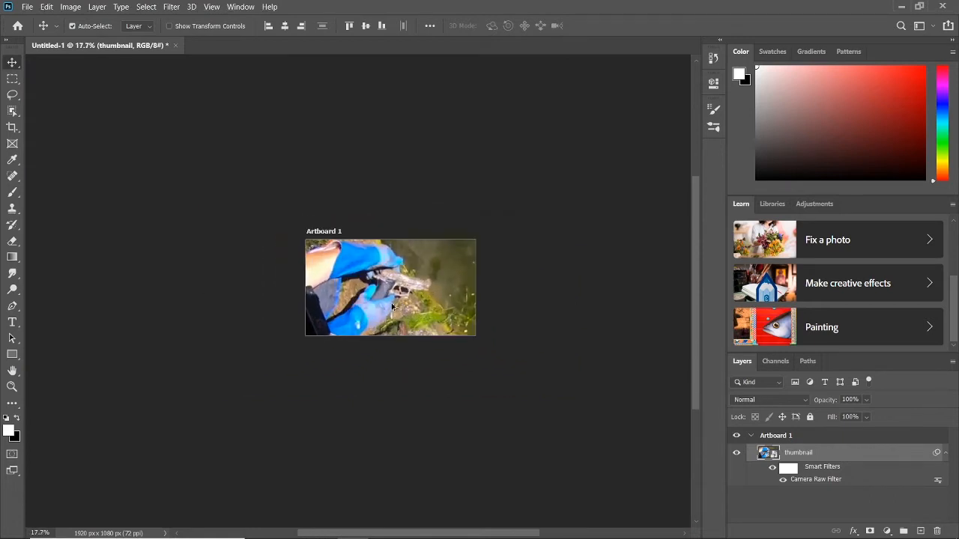
scroll(392, 311, up, 1)
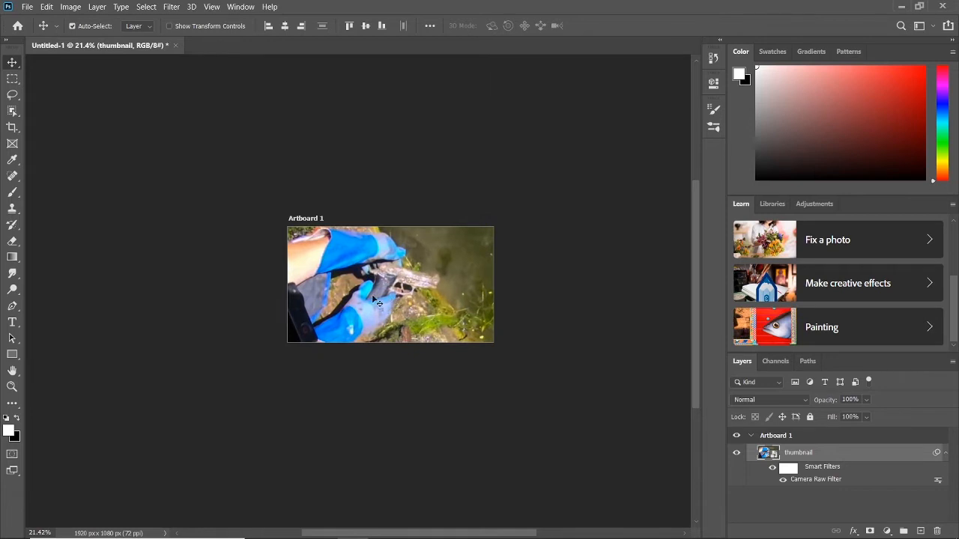
Outline the handgun closely with the Polygonal Lasso, including grip, slide, muzzle and trigger guard, to make a closed selection.
scroll(371, 299, up, 4)
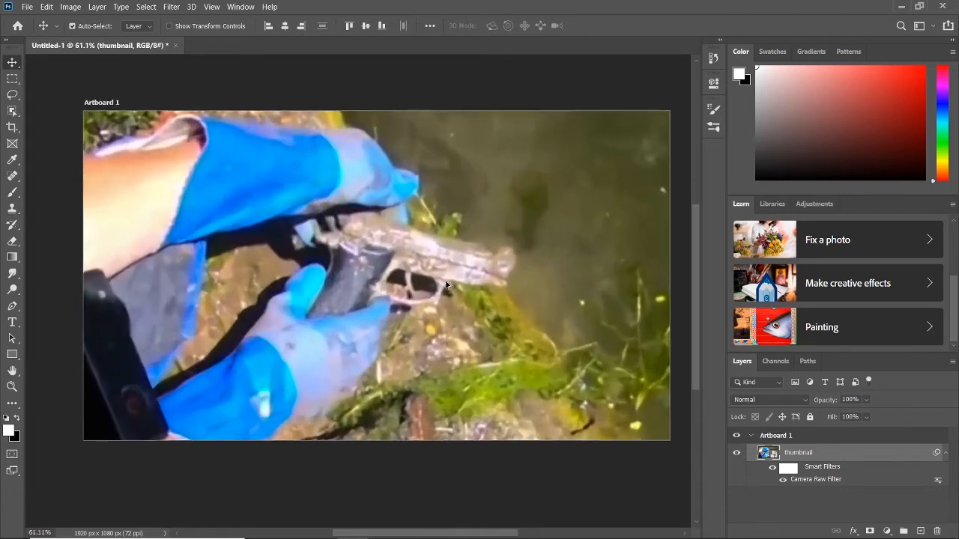
scroll(471, 333, up, 2)
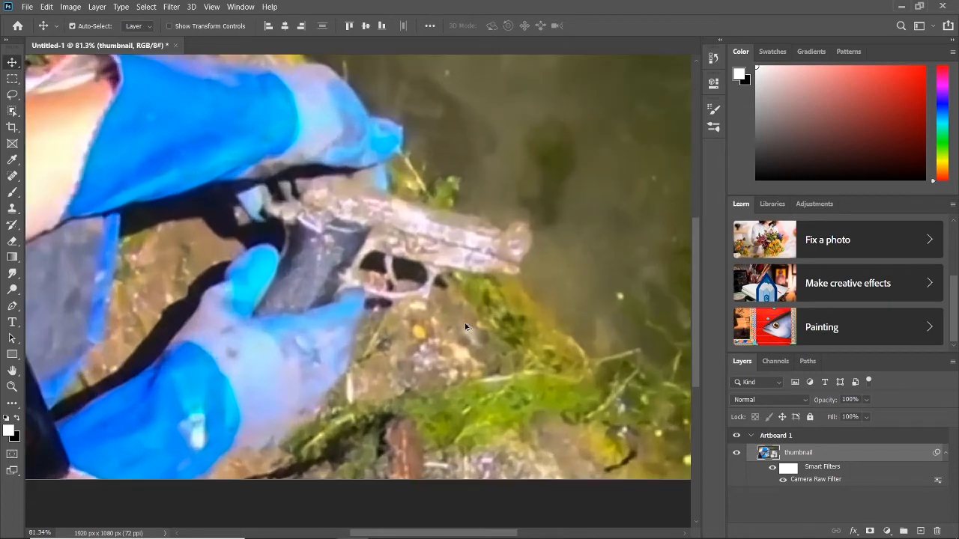
scroll(410, 290, up, 1)
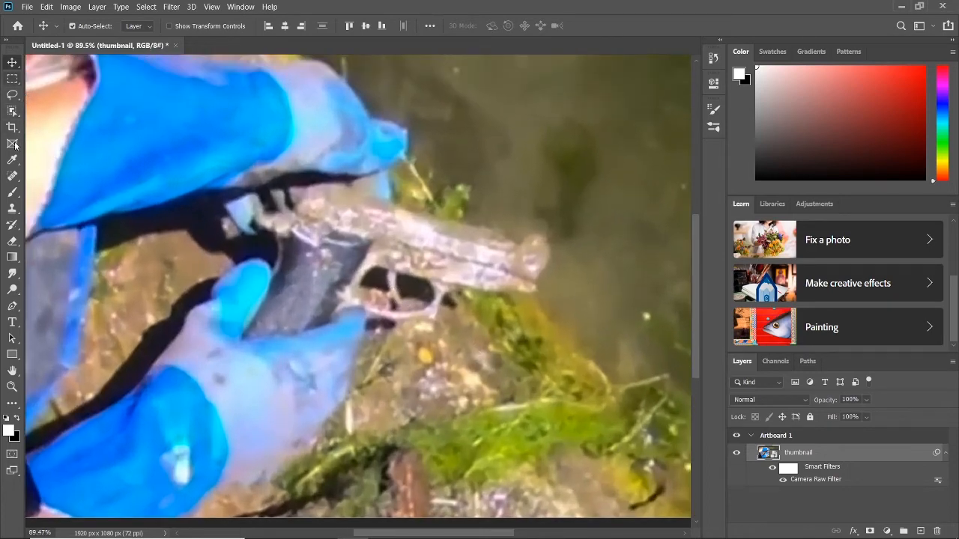
click(12, 80)
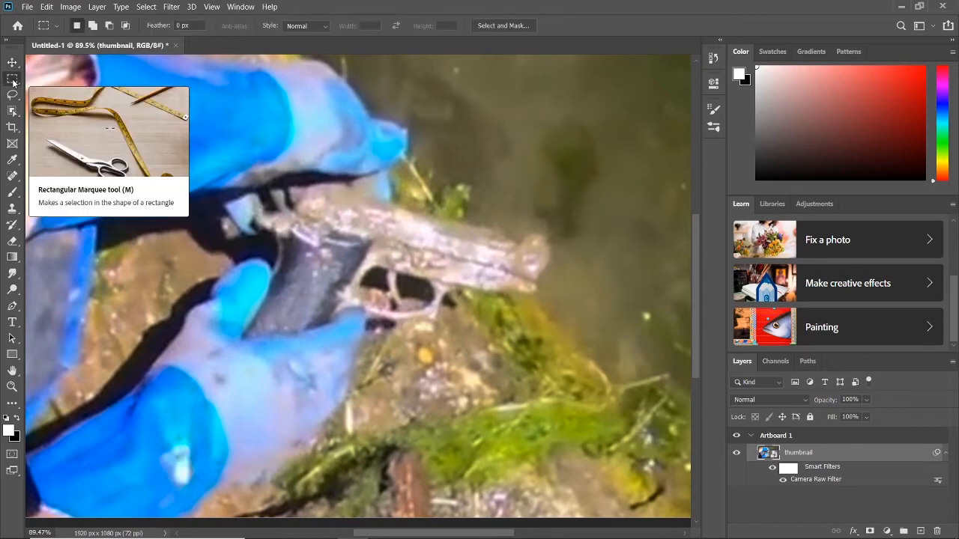
right_click(14, 82)
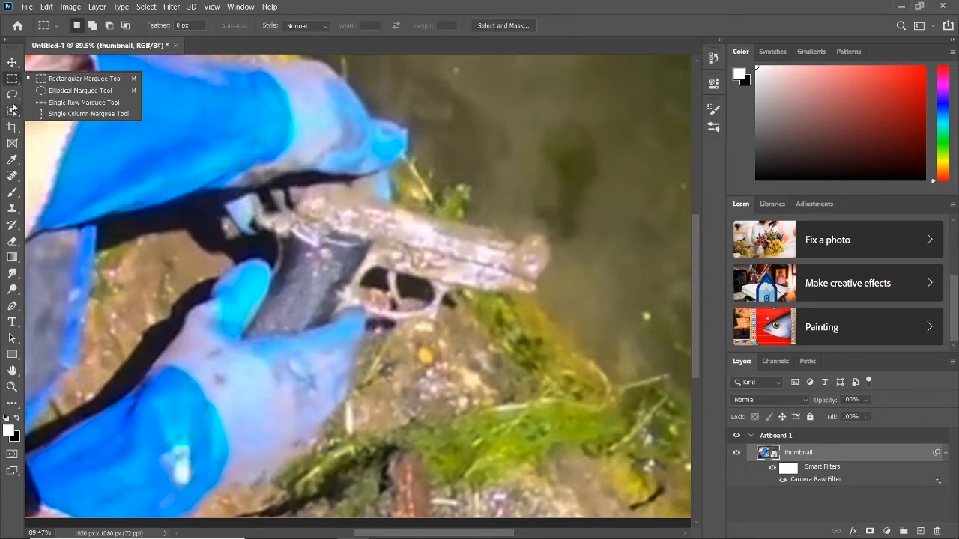
click(12, 96)
right_click(12, 98)
click(54, 106)
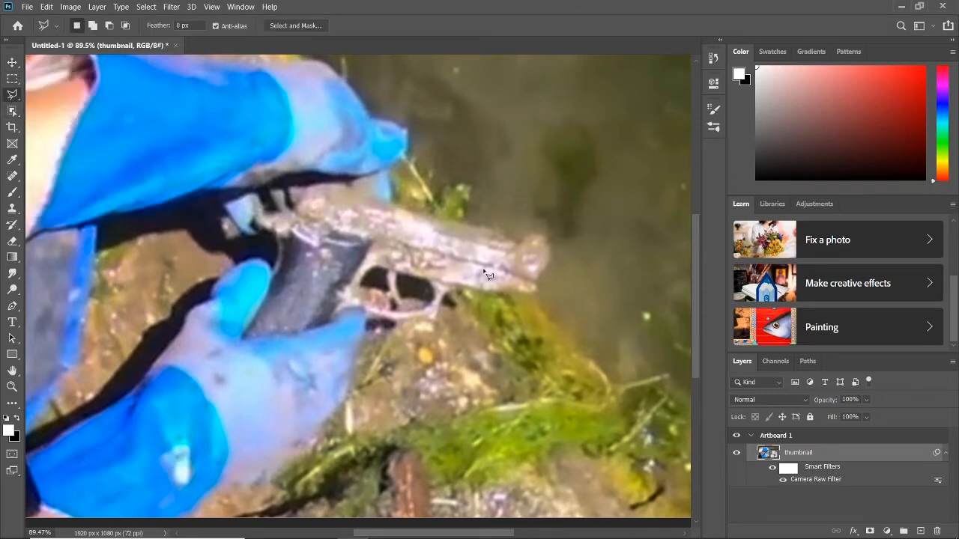
scroll(293, 194, up, 3)
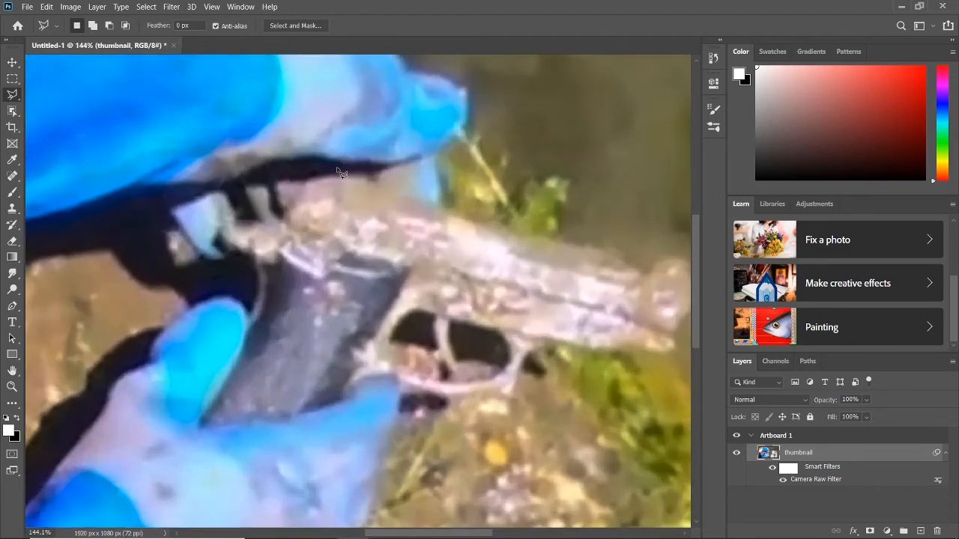
click(330, 164)
click(472, 216)
click(573, 247)
click(644, 265)
mouse_move(514, 265)
mouse_down()
mouse_move(548, 279)
mouse_move(547, 304)
mouse_move(511, 361)
mouse_move(395, 344)
mouse_move(374, 354)
mouse_move(353, 400)
mouse_move(347, 392)
mouse_move(289, 399)
mouse_move(252, 384)
mouse_move(270, 466)
mouse_move(219, 383)
mouse_move(189, 400)
mouse_move(48, 426)
mouse_move(93, 351)
mouse_move(109, 298)
mouse_move(109, 264)
mouse_move(75, 242)
mouse_move(88, 179)
mouse_move(185, 171)
mouse_up()
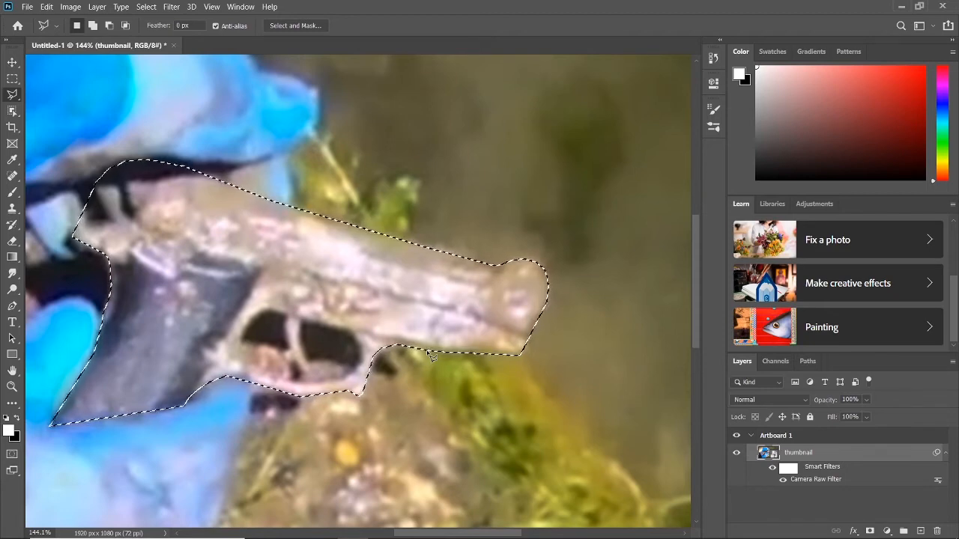
Copy the selected gun to its own layer and check the cutout by briefly hiding the thumbnail layer.
key(ctrl+j)
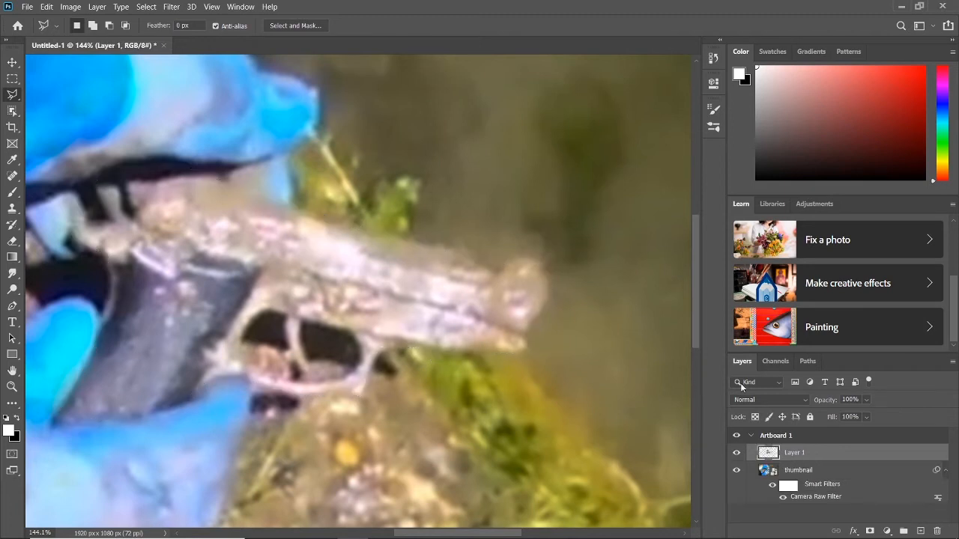
click(736, 470)
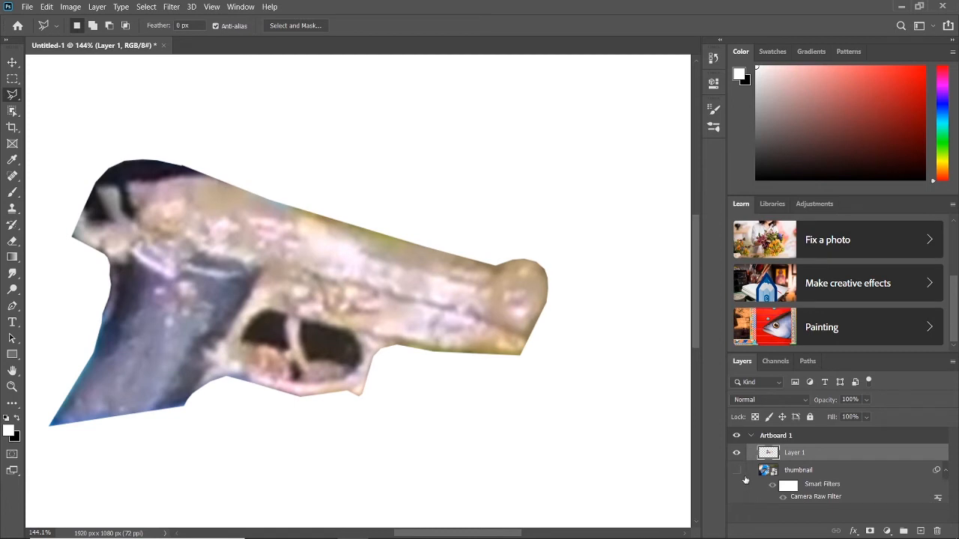
click(736, 471)
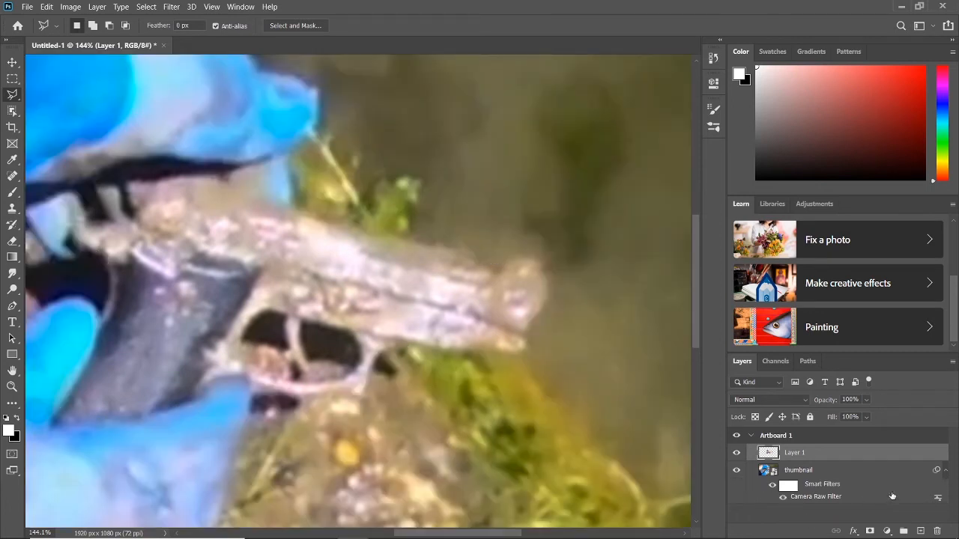
Add a bright green 7 px inside Stroke in normal blend mode at 100% opacity to the gun cutout layer.
double_click(937, 459)
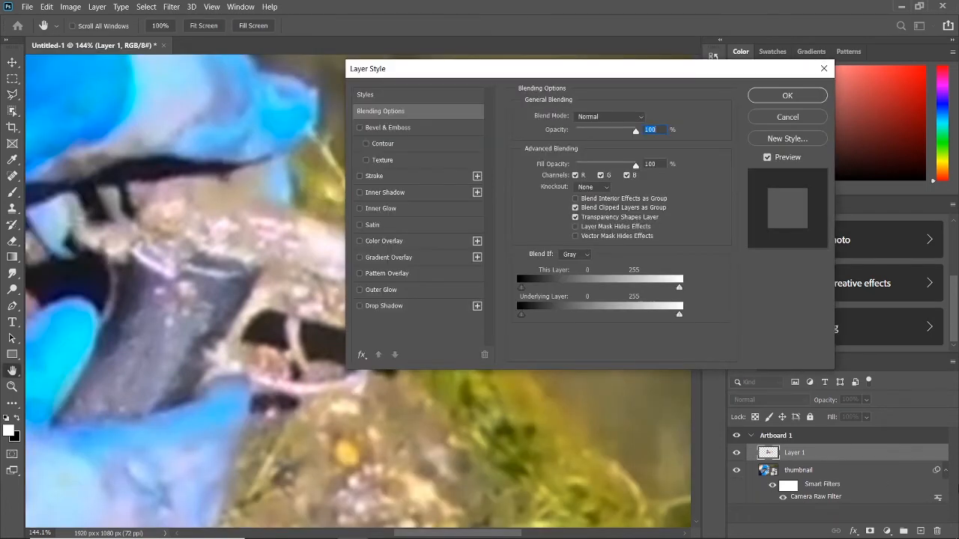
click(361, 178)
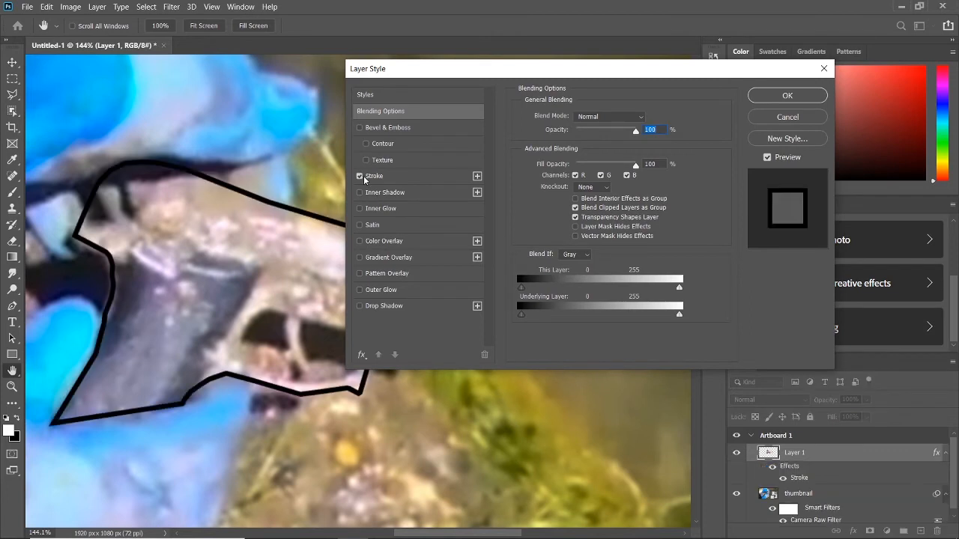
click(413, 177)
click(558, 206)
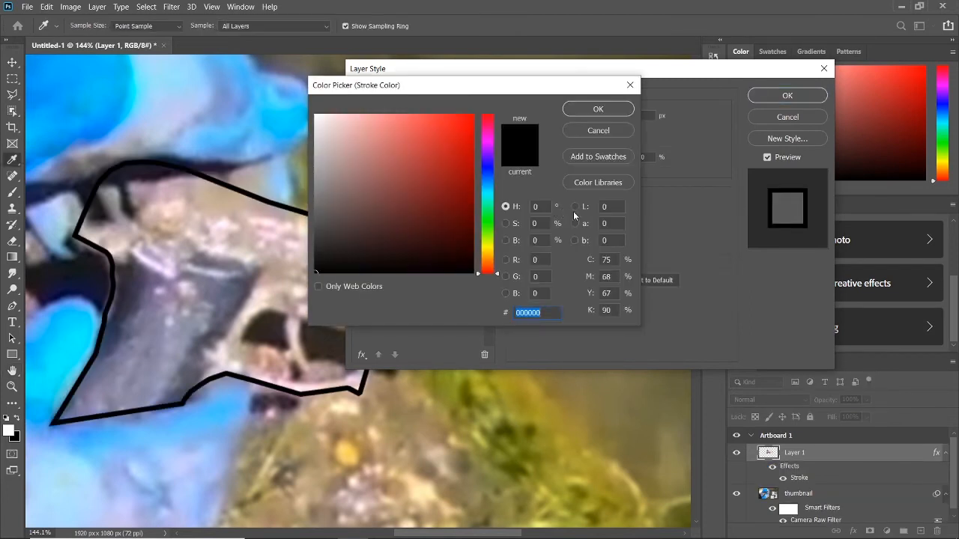
click(488, 221)
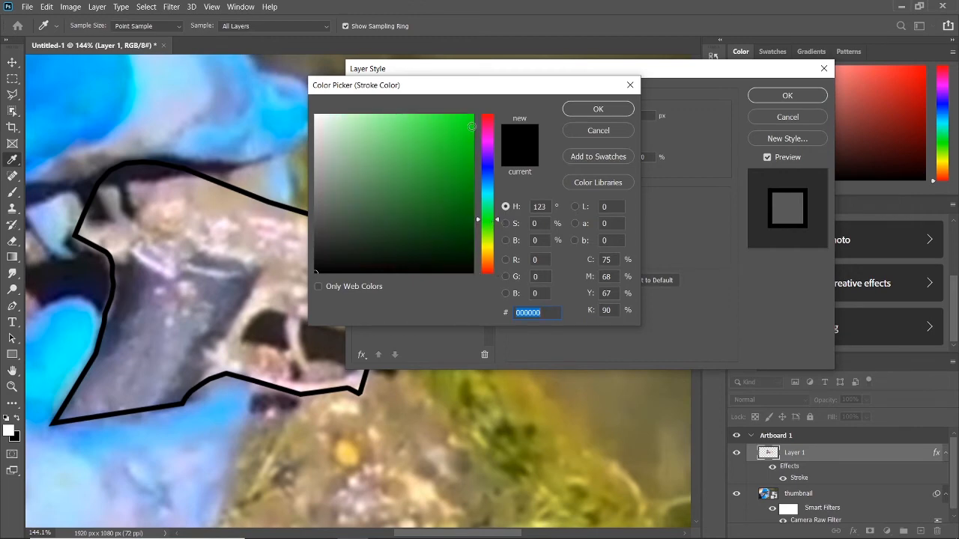
click(472, 116)
click(586, 110)
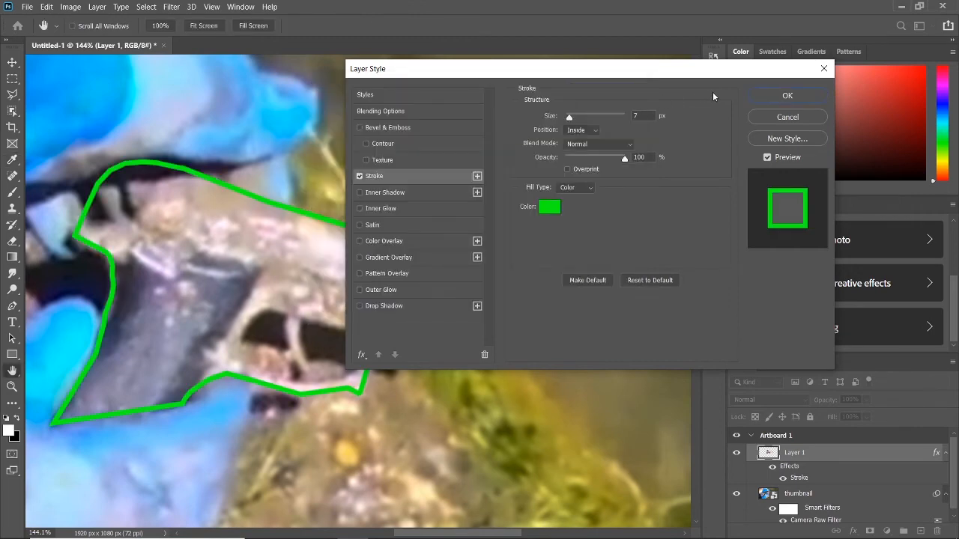
click(775, 95)
key(l)
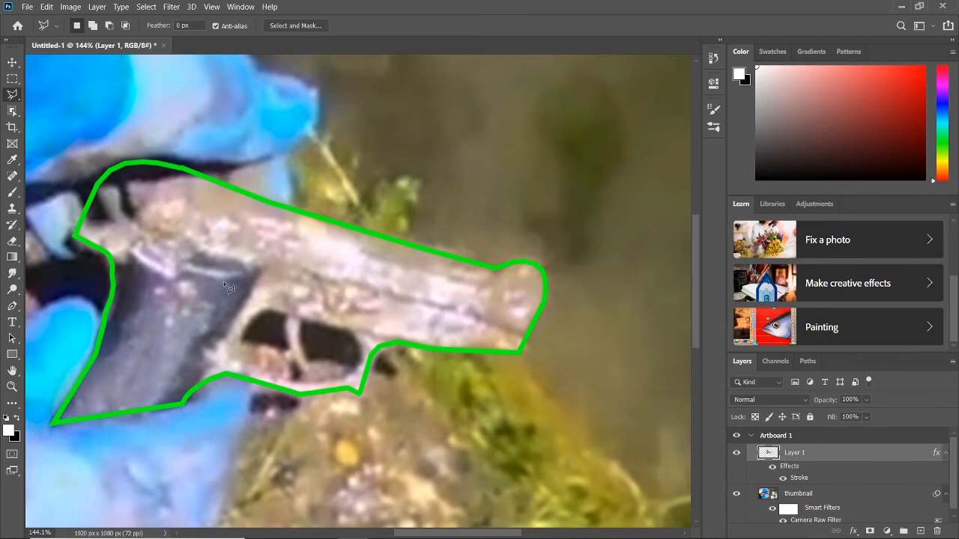
Compare the gun with and without its green stroke while viewing the whole thumbnail at reduced size.
scroll(235, 295, down, 10)
scroll(258, 351, up, 8)
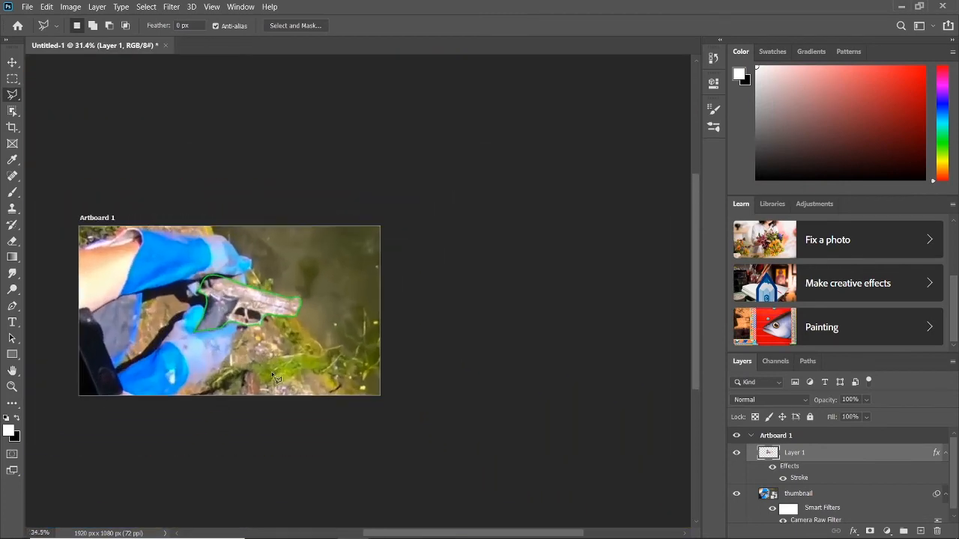
scroll(238, 321, down, 6)
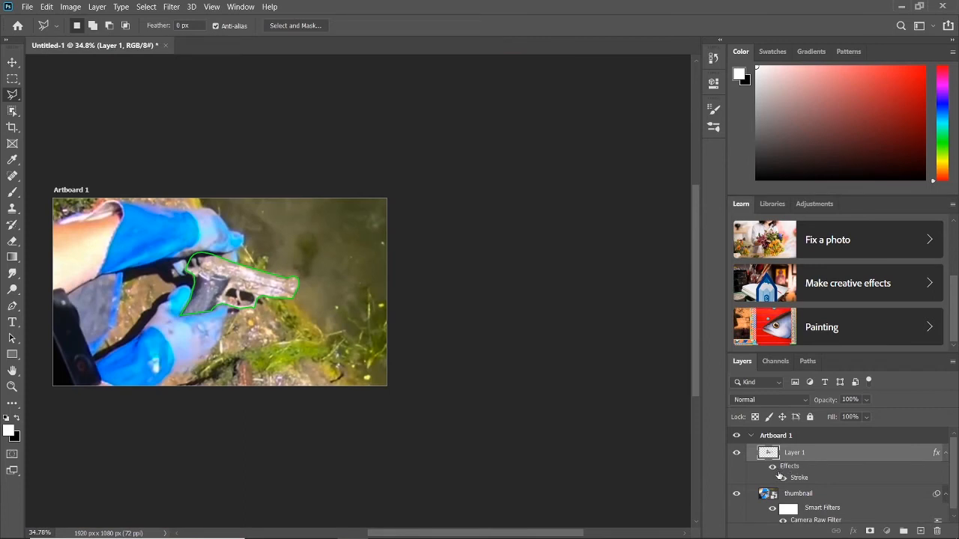
click(773, 468)
click(773, 467)
click(773, 467)
click(772, 467)
Add a green Outer Glow to the gun cutout layer at 36% opacity and 16 px size.
scroll(257, 318, up, 5)
scroll(147, 265, up, 1)
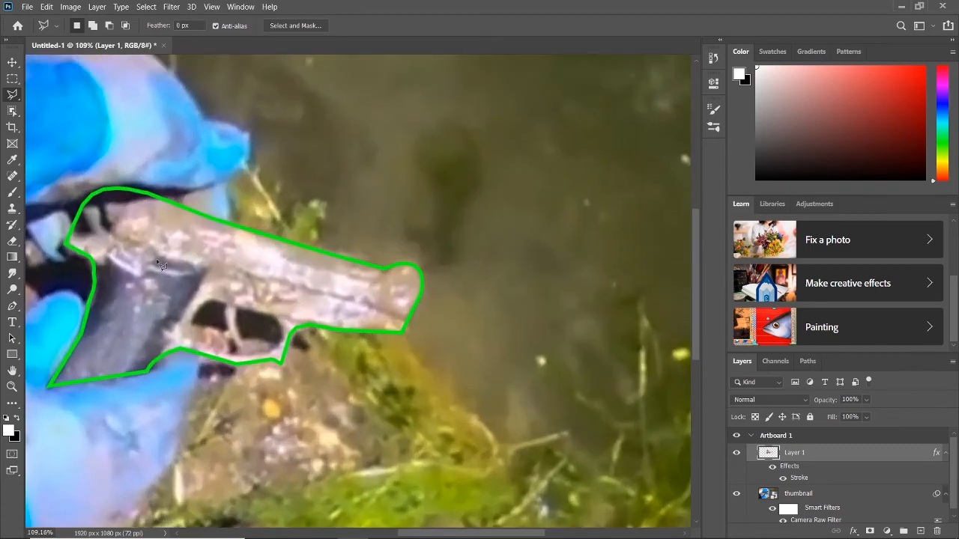
scroll(169, 272, left, 2)
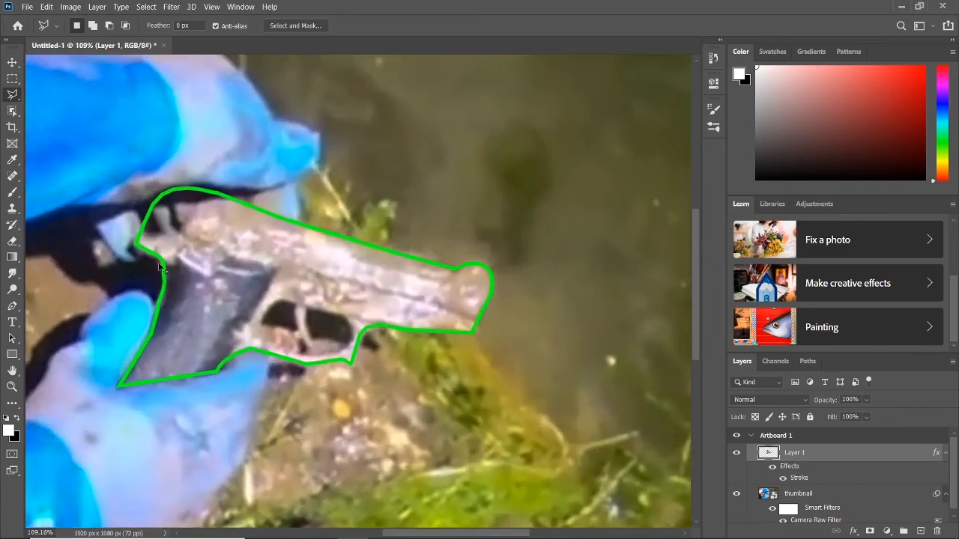
double_click(906, 457)
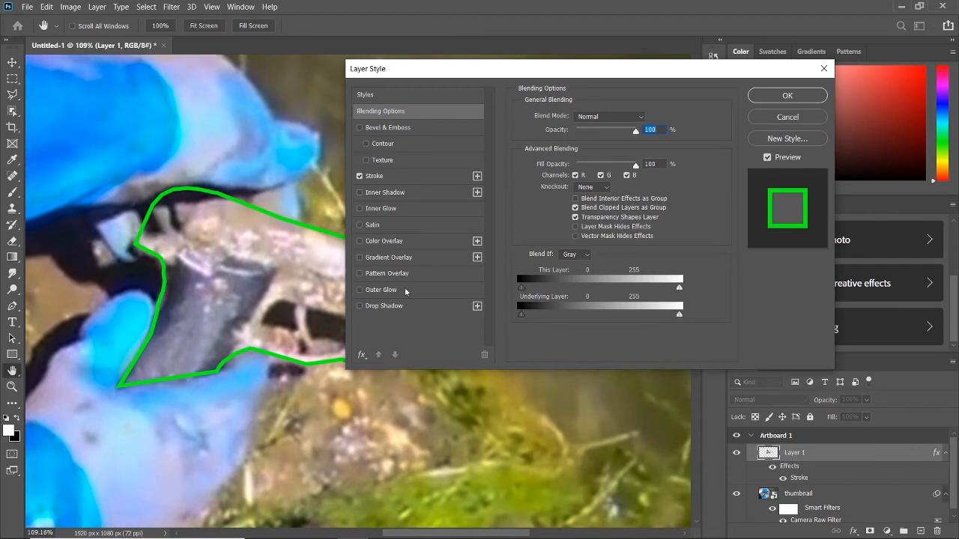
click(360, 290)
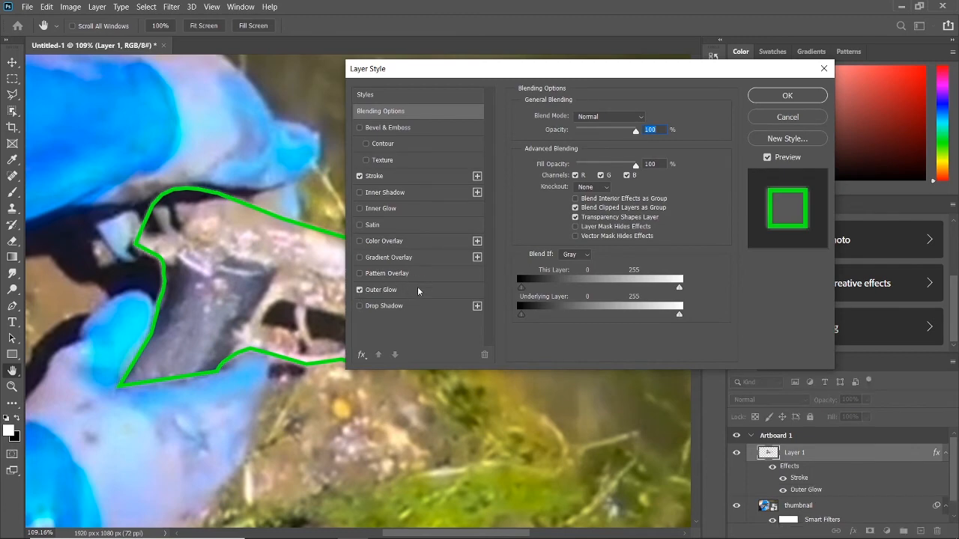
click(414, 295)
mouse_move(753, 192)
mouse_down()
mouse_move(738, 193)
mouse_move(739, 203)
mouse_up()
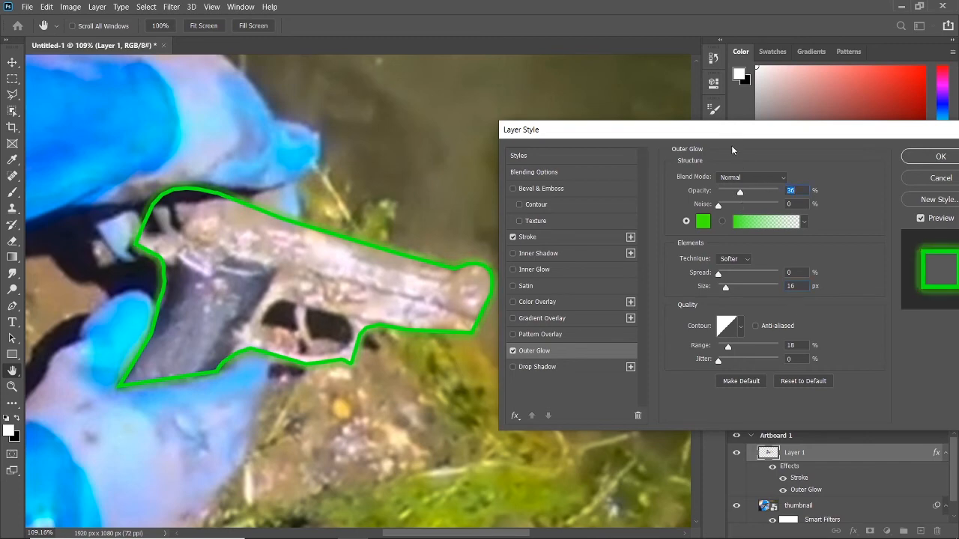
click(936, 157)
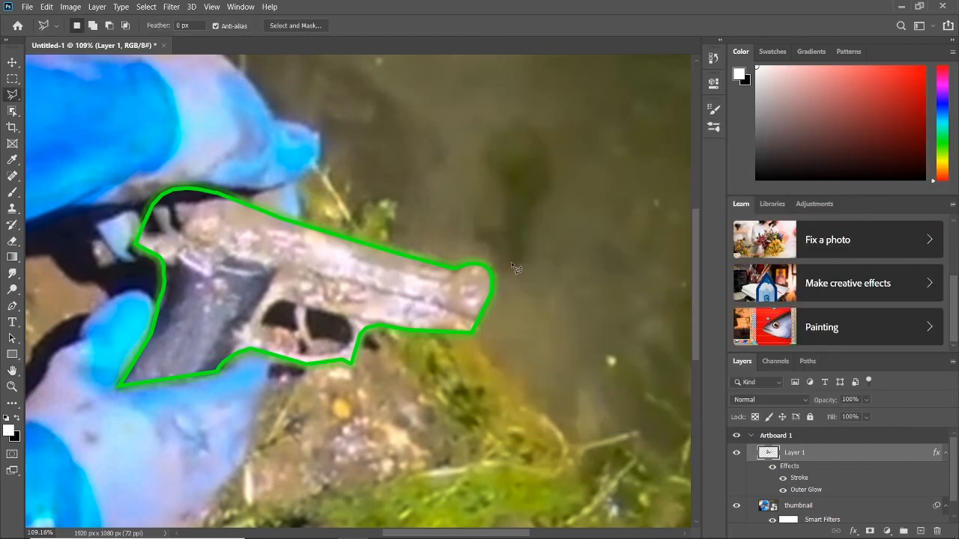
Compare the thumbnail with and without the gun layer's effects and the background's smart filters.
scroll(441, 254, down, 10)
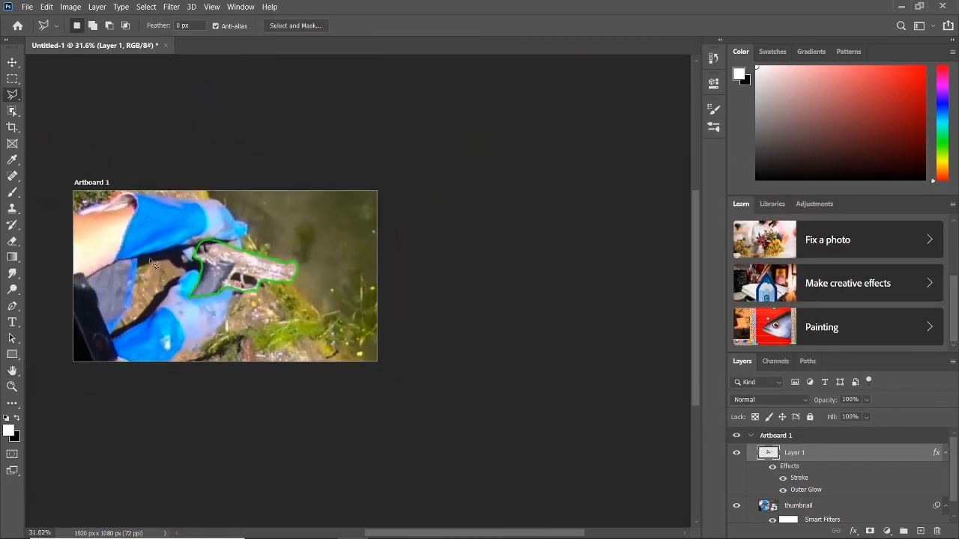
scroll(148, 299, up, 5)
scroll(260, 290, down, 3)
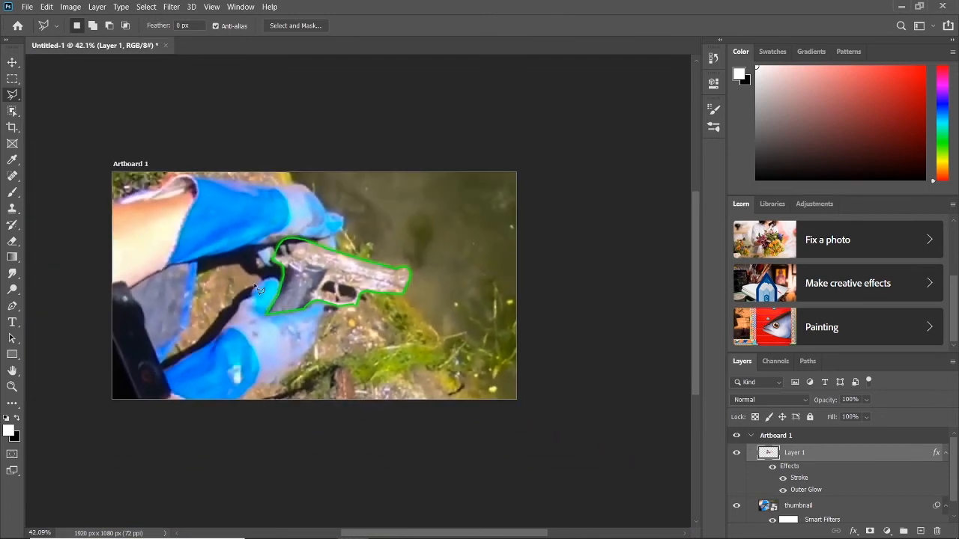
click(773, 467)
scroll(761, 489, down, 1)
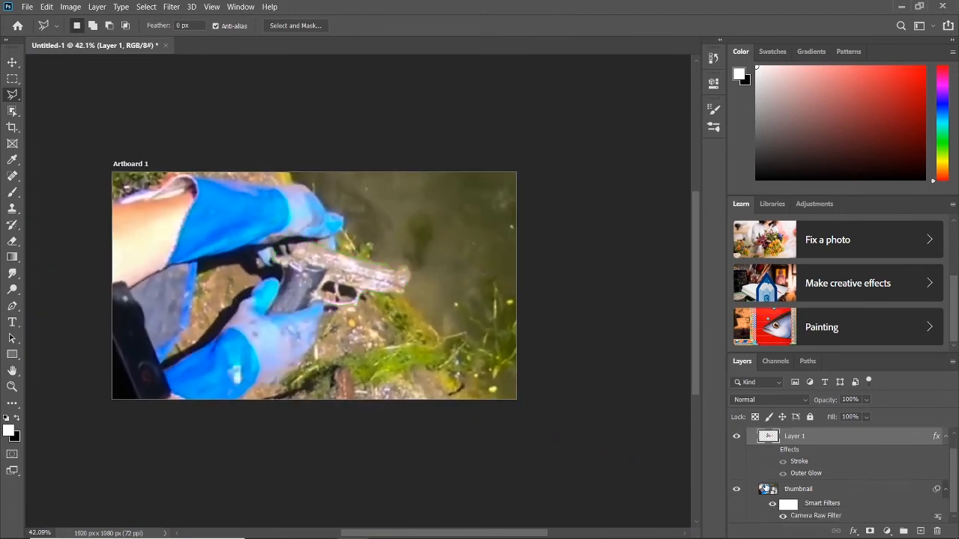
click(772, 504)
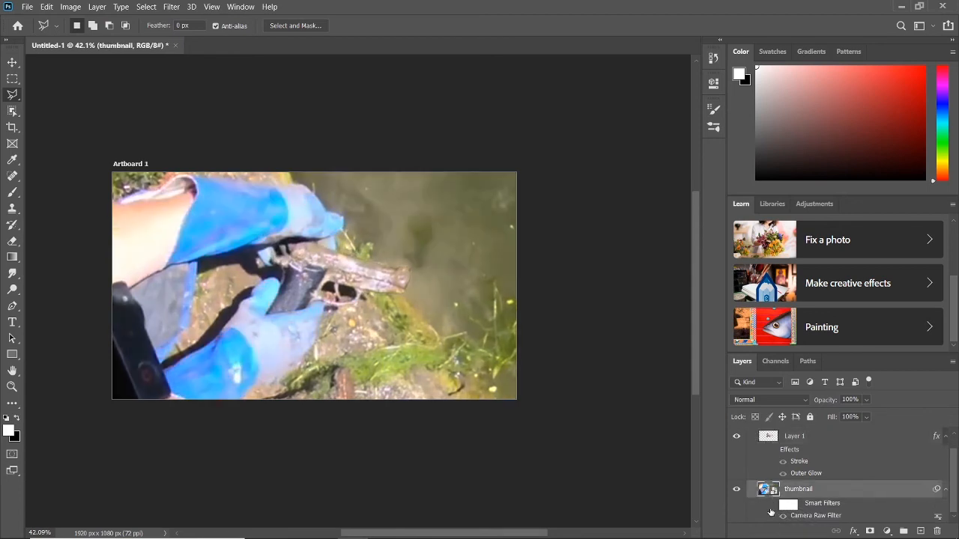
click(773, 503)
click(772, 449)
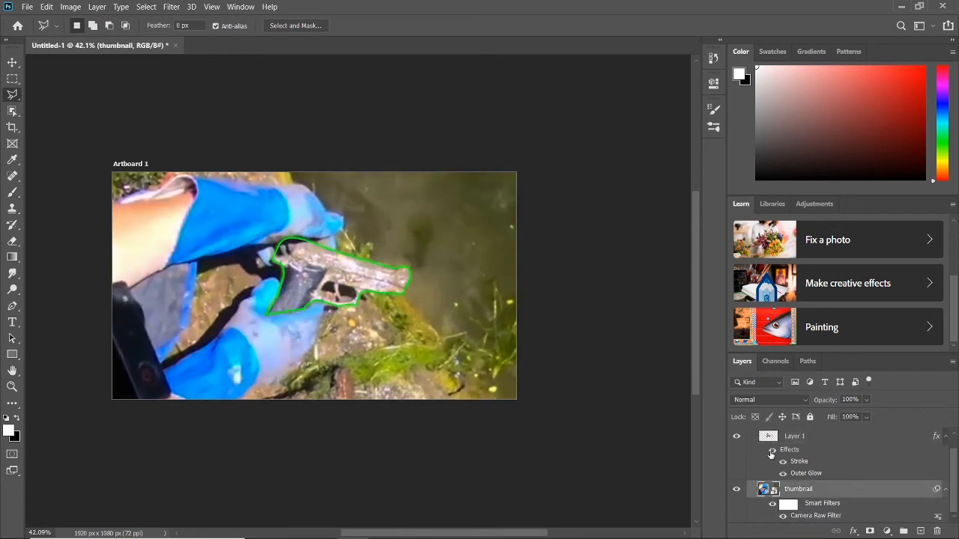
Examine the outlined gun close up and the whole thumbnail at small viewing sizes.
scroll(328, 292, up, 2)
scroll(258, 267, up, 1)
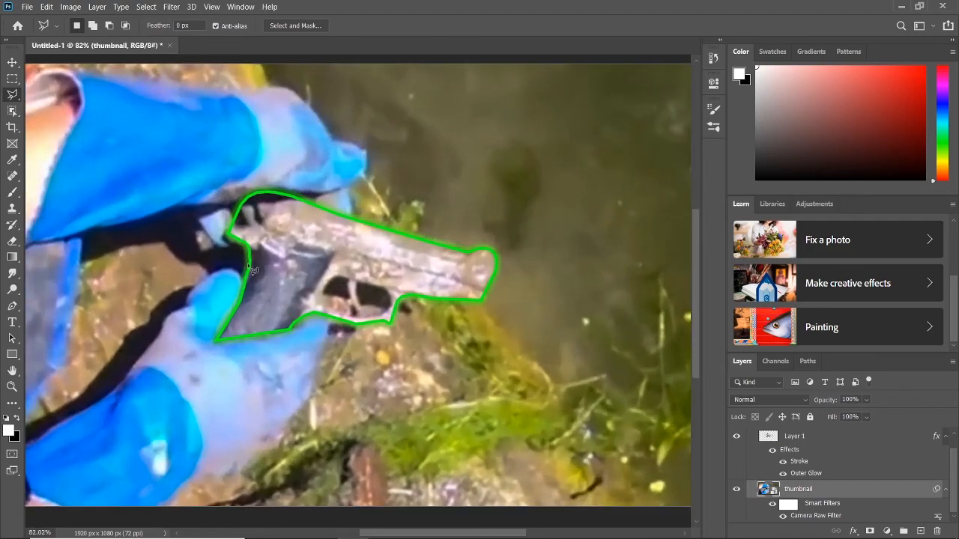
scroll(257, 262, up, 3)
scroll(255, 256, down, 5)
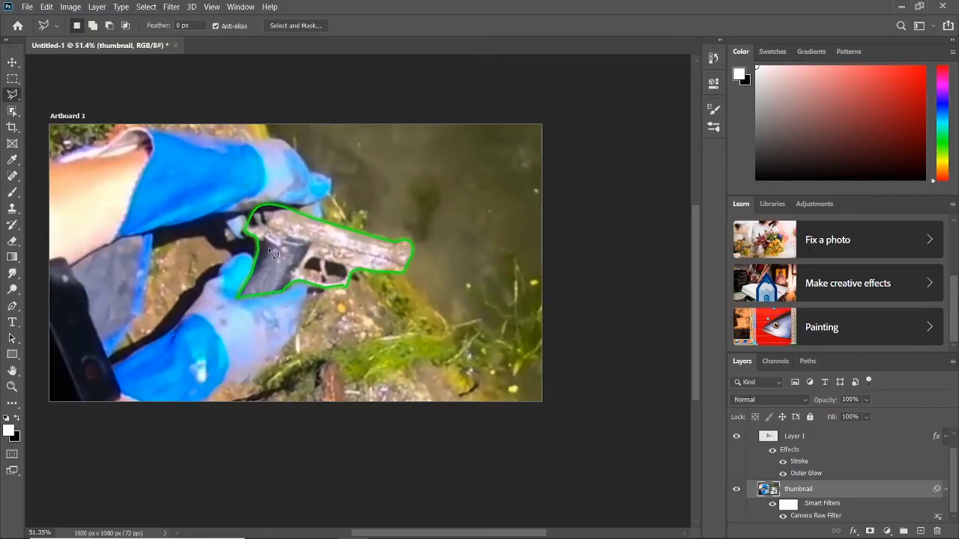
scroll(268, 247, up, 1)
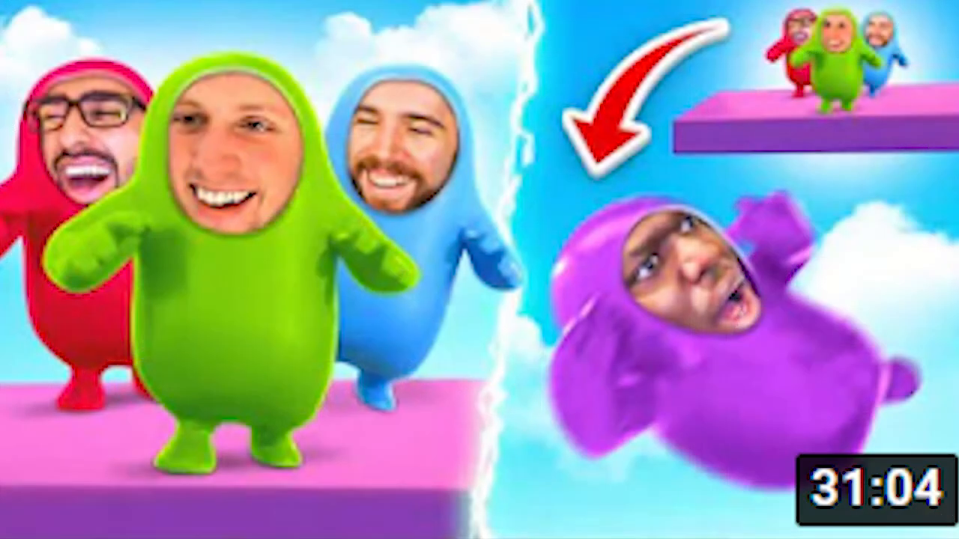
scroll(272, 274, down, 5)
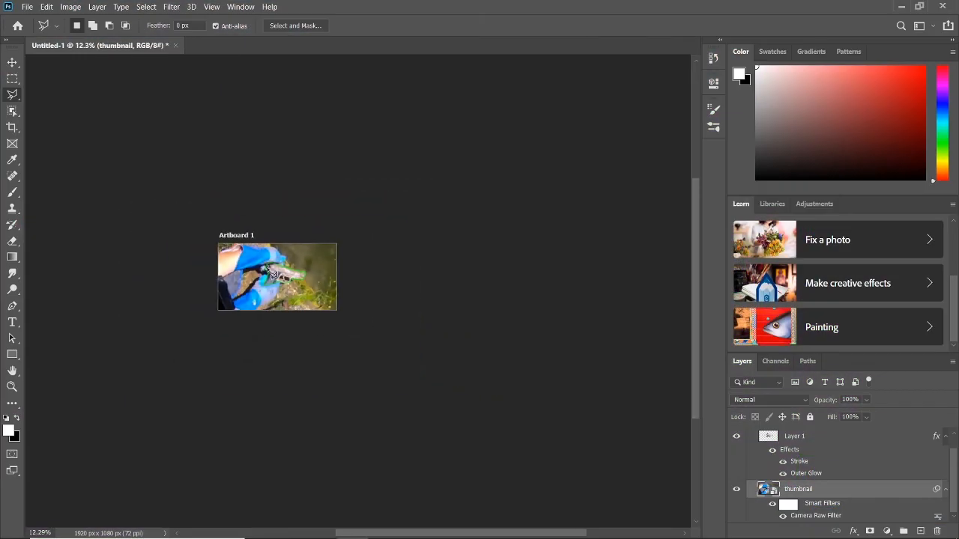
scroll(272, 274, down, 2)
scroll(259, 277, up, 4)
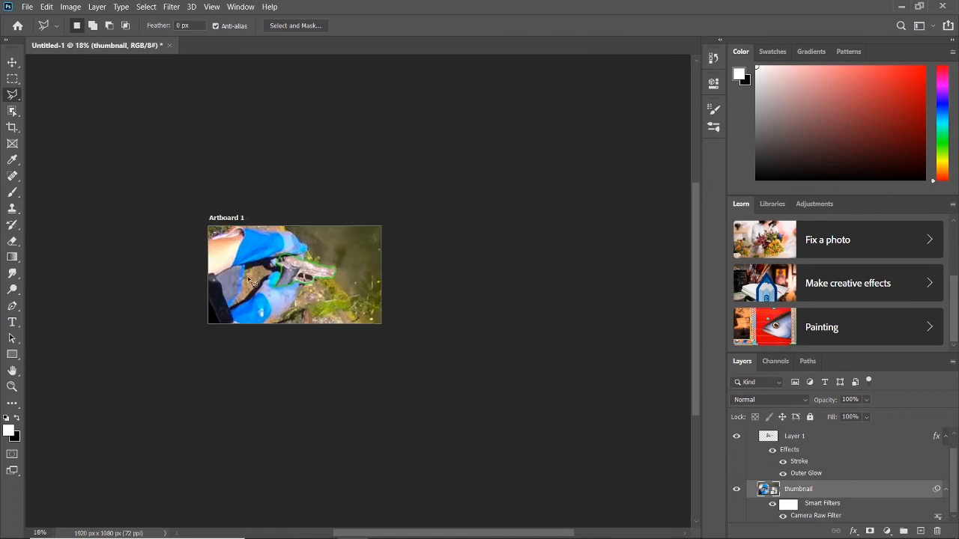
scroll(254, 279, up, 4)
scroll(441, 246, up, 2)
scroll(441, 247, down, 2)
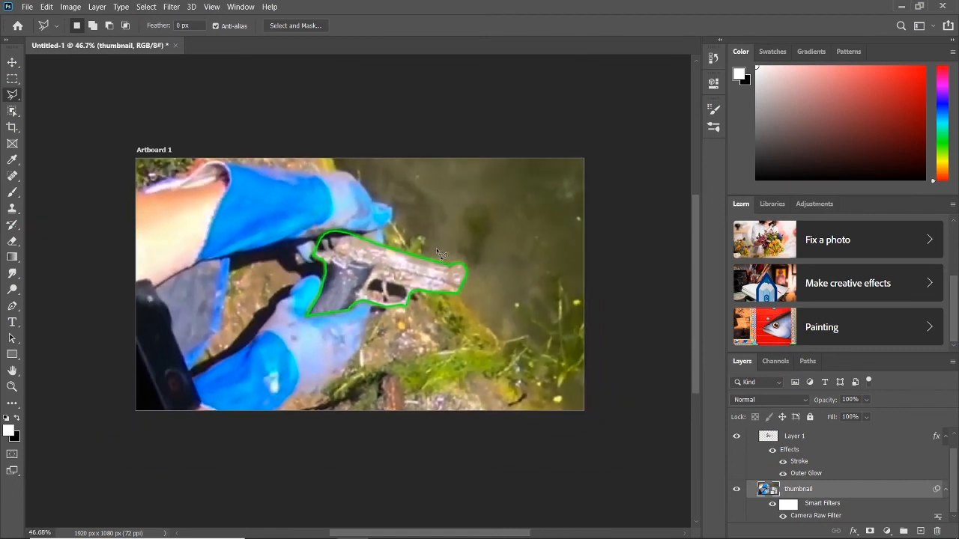
scroll(437, 249, down, 2)
scroll(437, 249, up, 1)
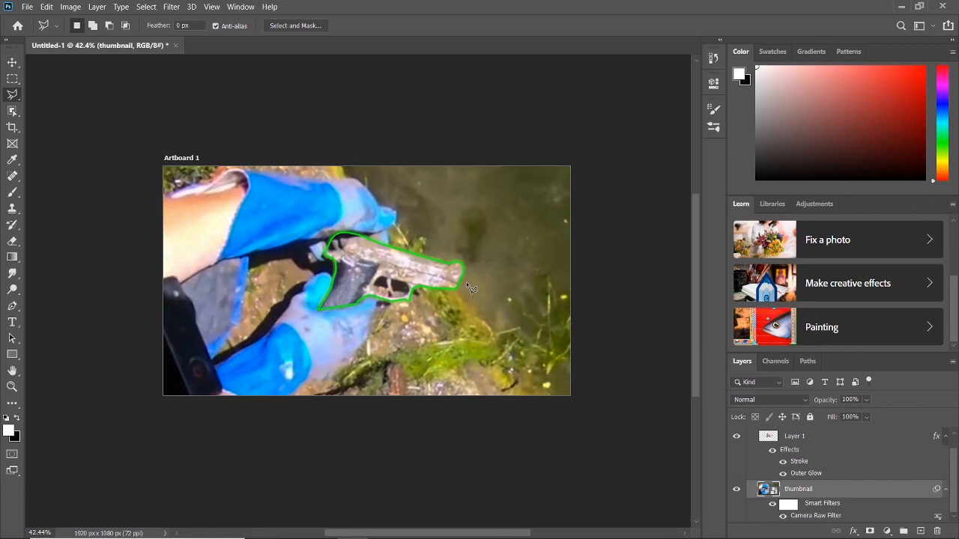